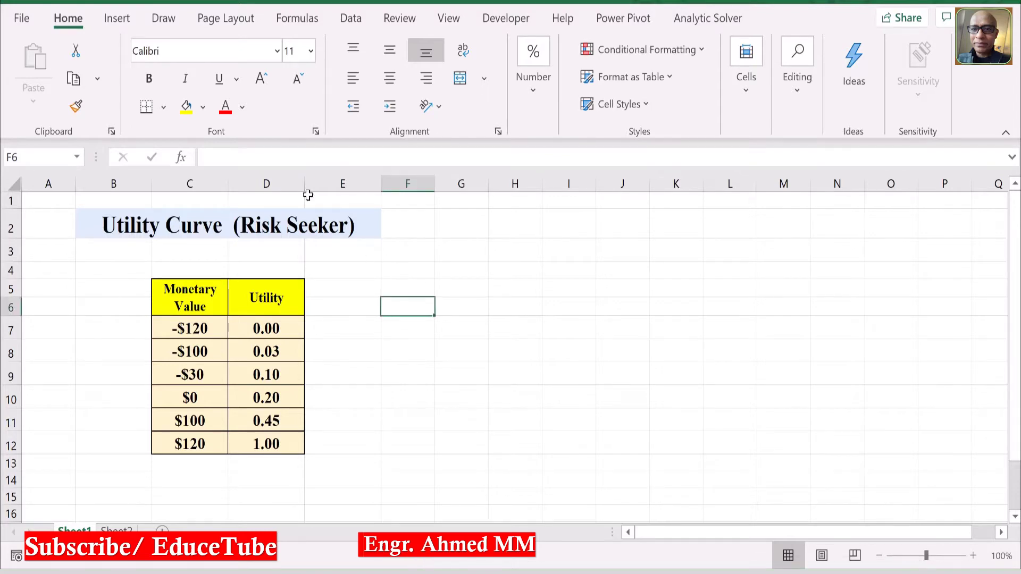
- Insert an empty 2-D line chart on the sheet
left_click(119, 19)
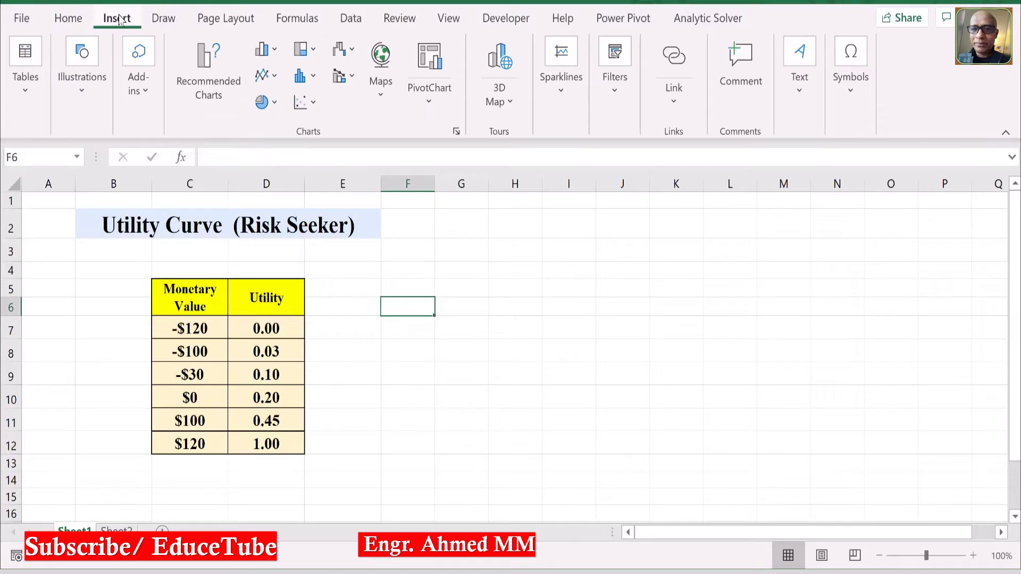
left_click(276, 74)
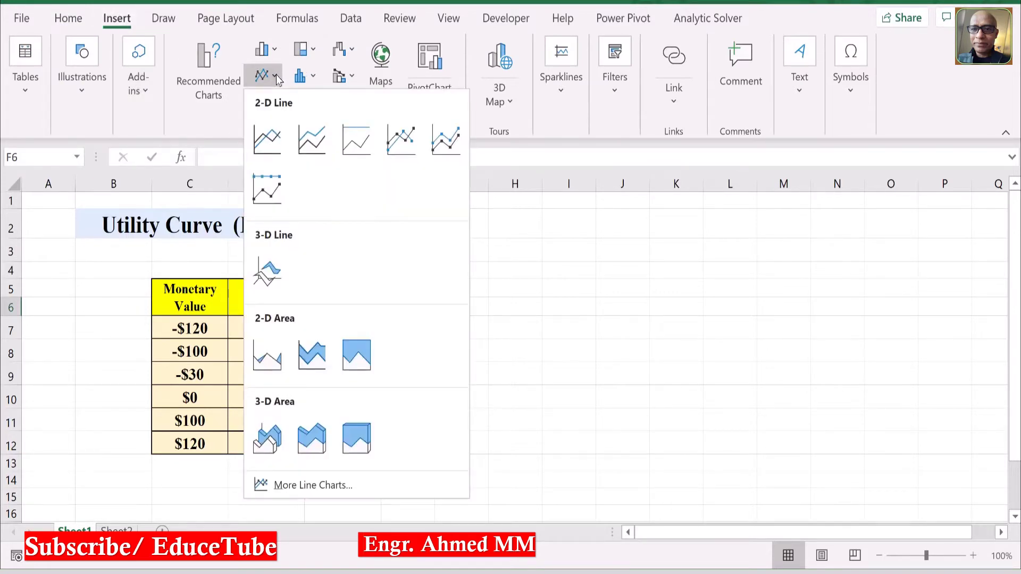
left_click(272, 143)
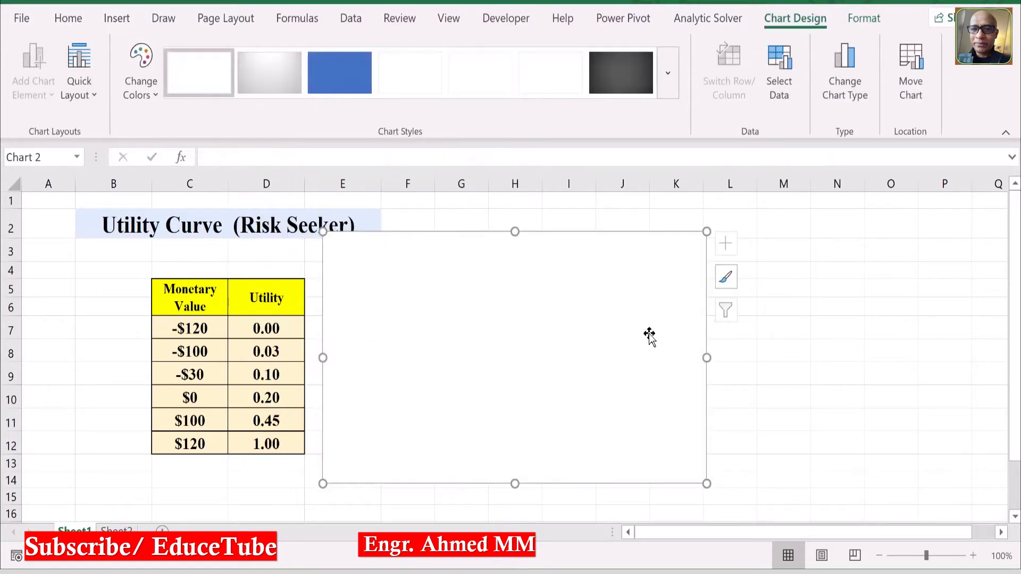
- Add a data series named "Utility Curve" to the chart, with its values from Sheet1 cells D7:D12
right_click(616, 315)
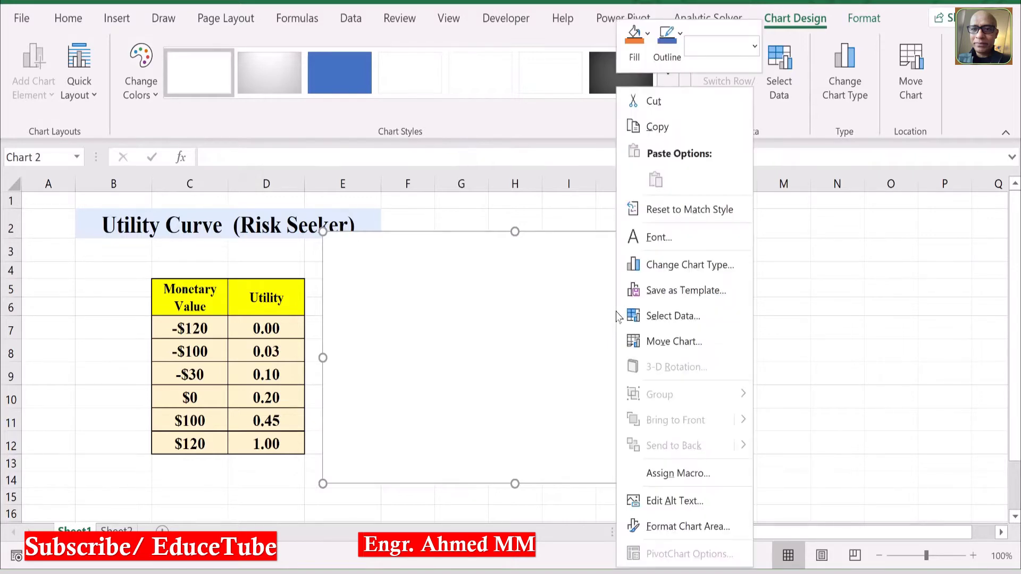
left_click(700, 315)
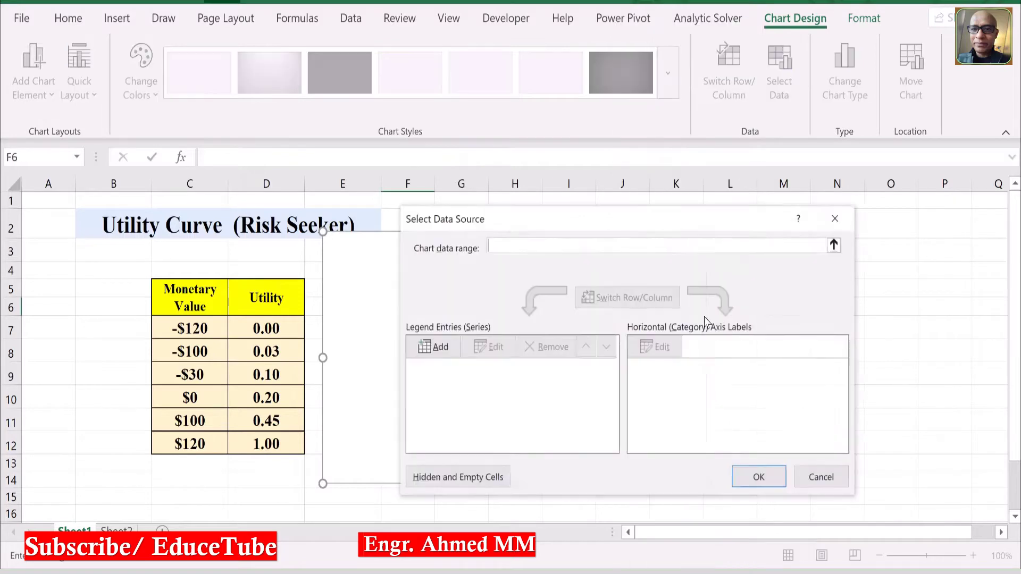
mouse_move(597, 221)
left_mouse_down()
mouse_move(691, 228)
mouse_move(604, 218)
left_mouse_up()
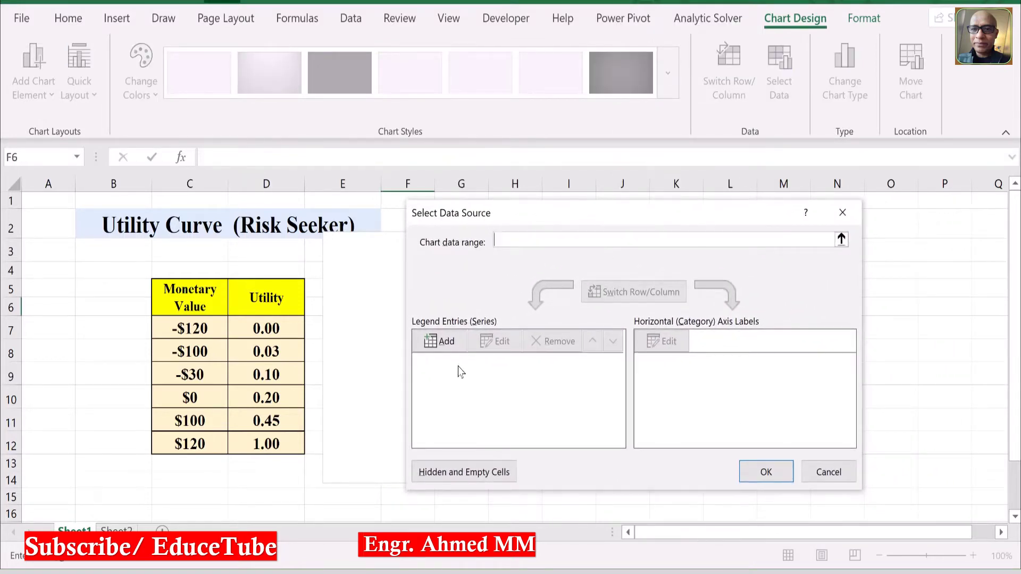
left_click(451, 341)
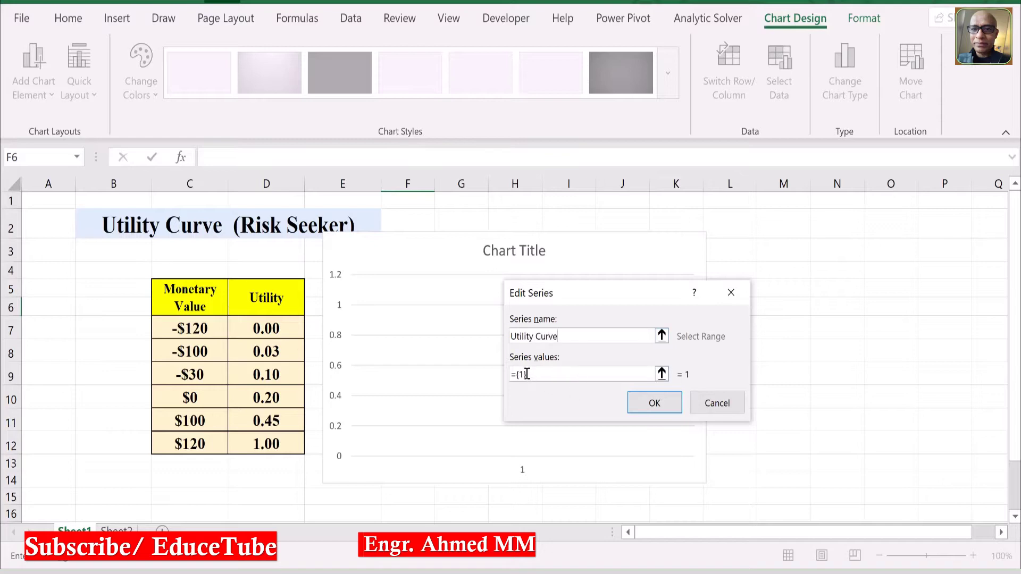
left_click_drag(537, 375, 514, 378)
key("BackSpace")
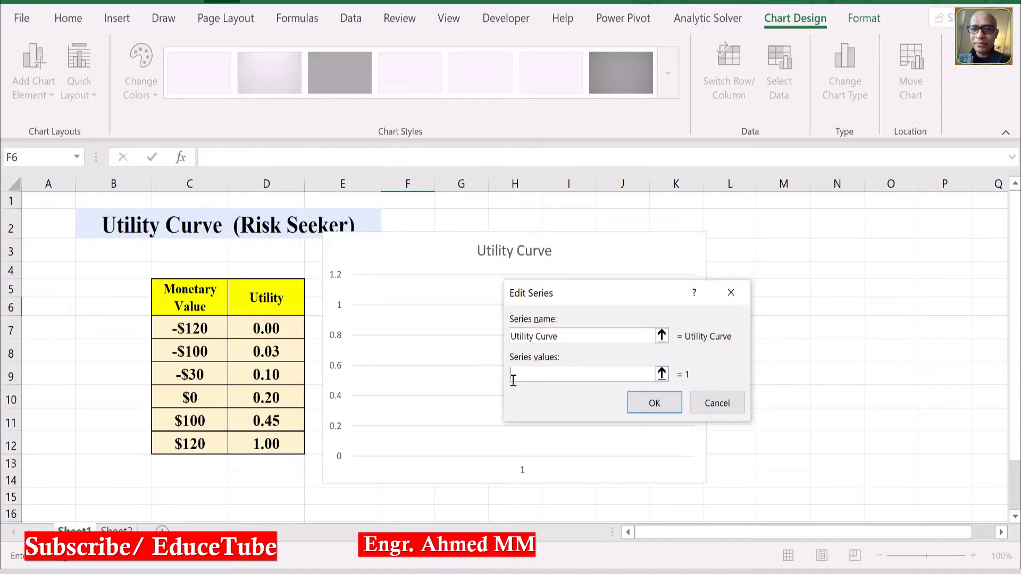
left_click_drag(287, 327, 278, 444)
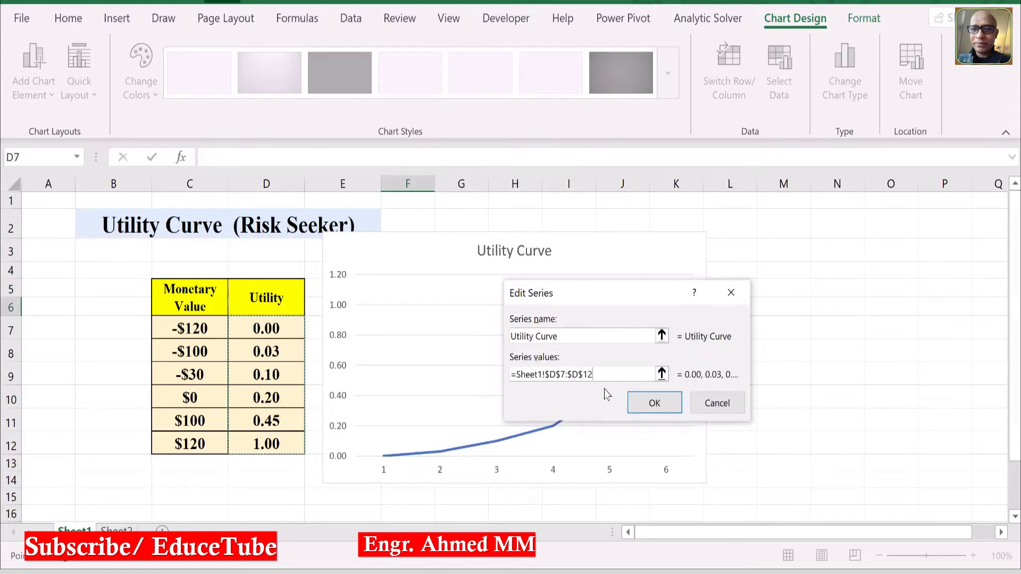
left_click(657, 404)
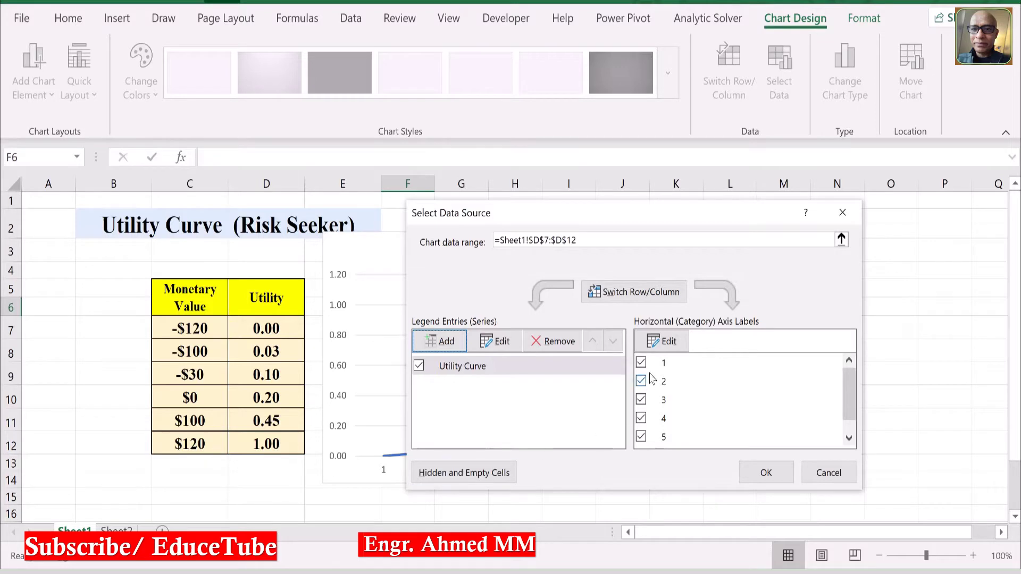
- Set the chart's horizontal axis labels to the monetary values in C7:C12 and accept the data source
left_click(665, 343)
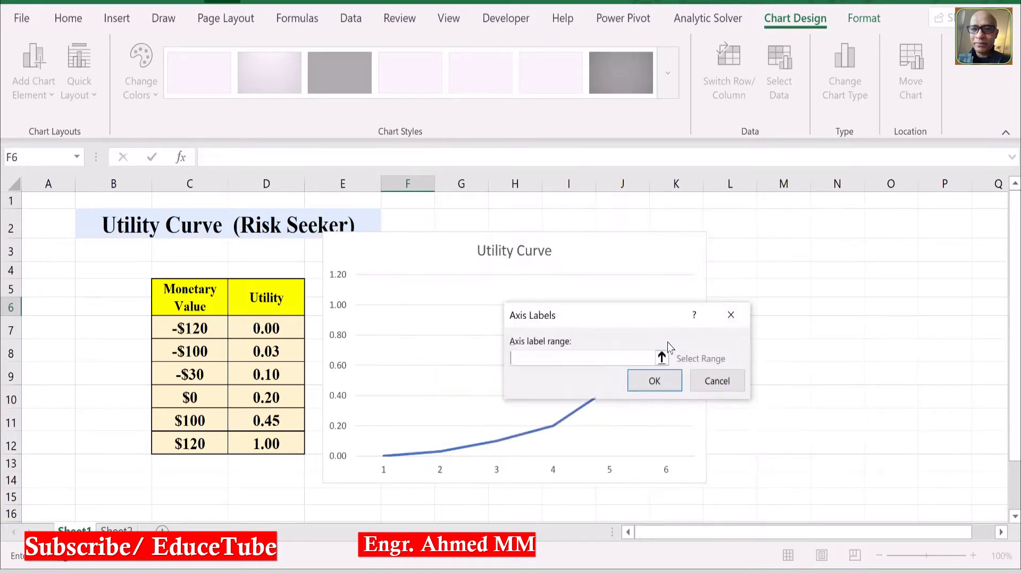
left_click_drag(199, 330, 199, 433)
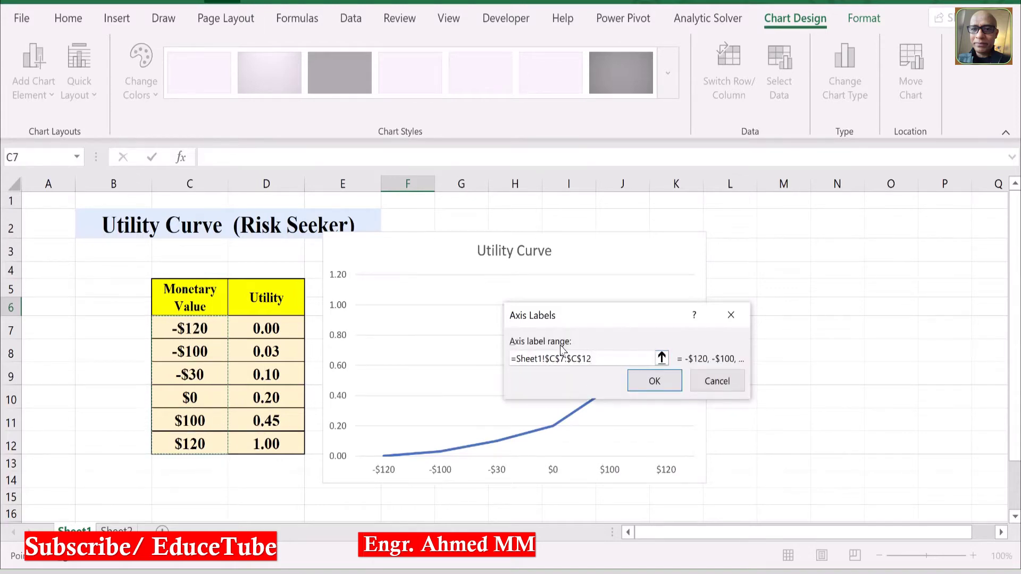
left_click(655, 381)
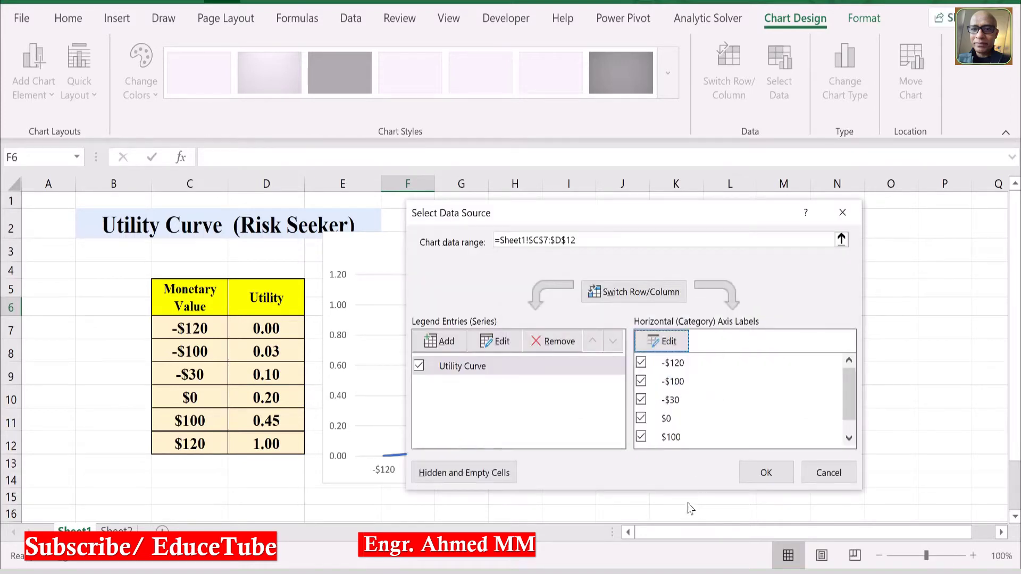
left_click(763, 474)
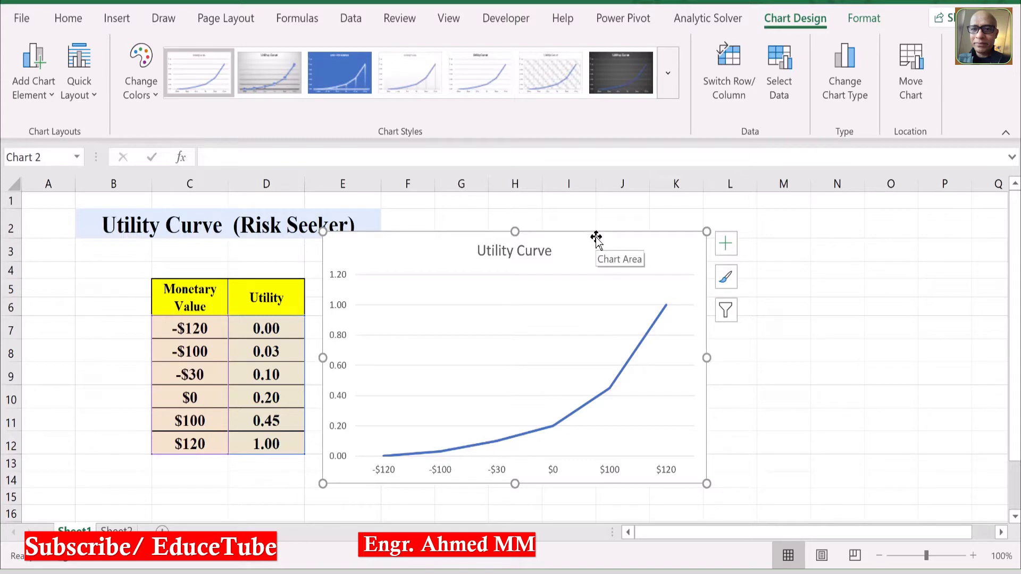
- Move the chart clear of the sheet title and apply the chart style with vertical gridlines and diamond markers
left_click_drag(596, 234, 662, 238)
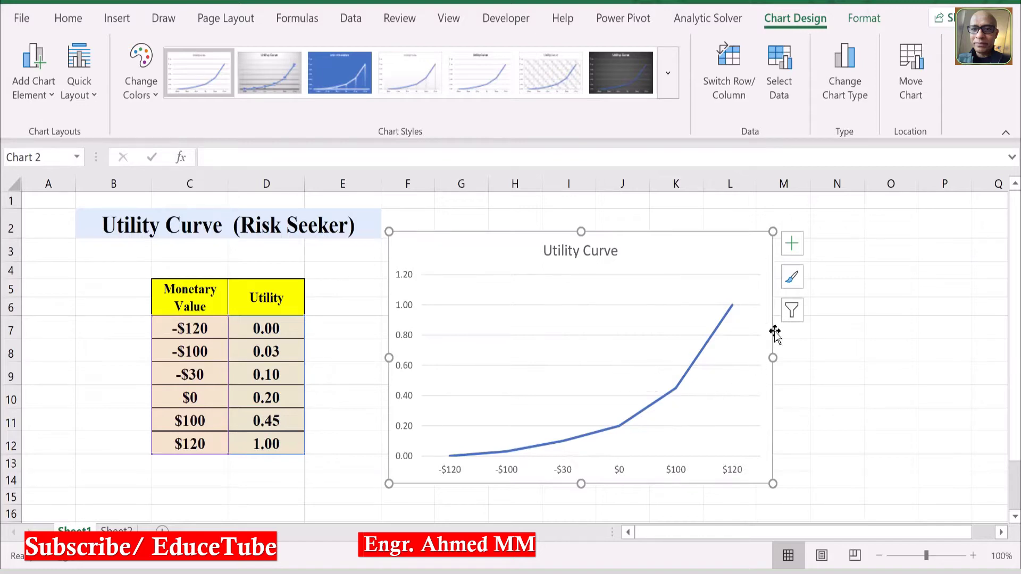
left_click(801, 280)
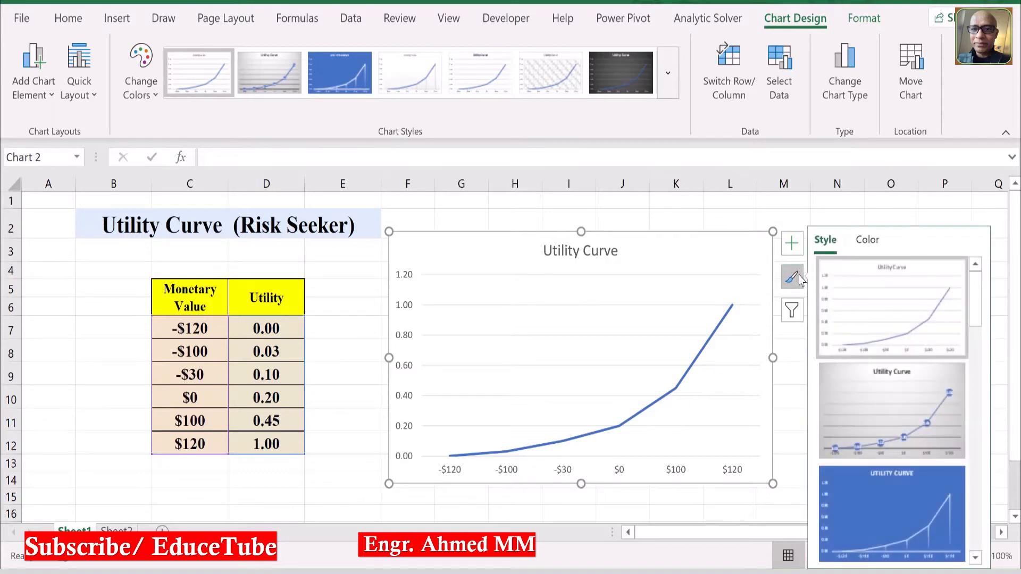
scroll(874, 362, "down", 3)
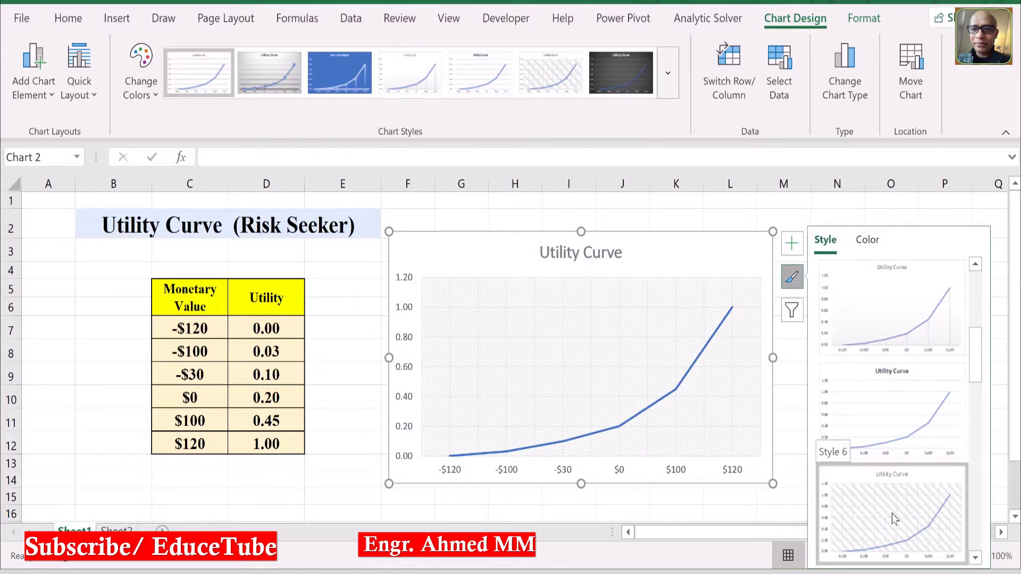
scroll(893, 518, "down", 3)
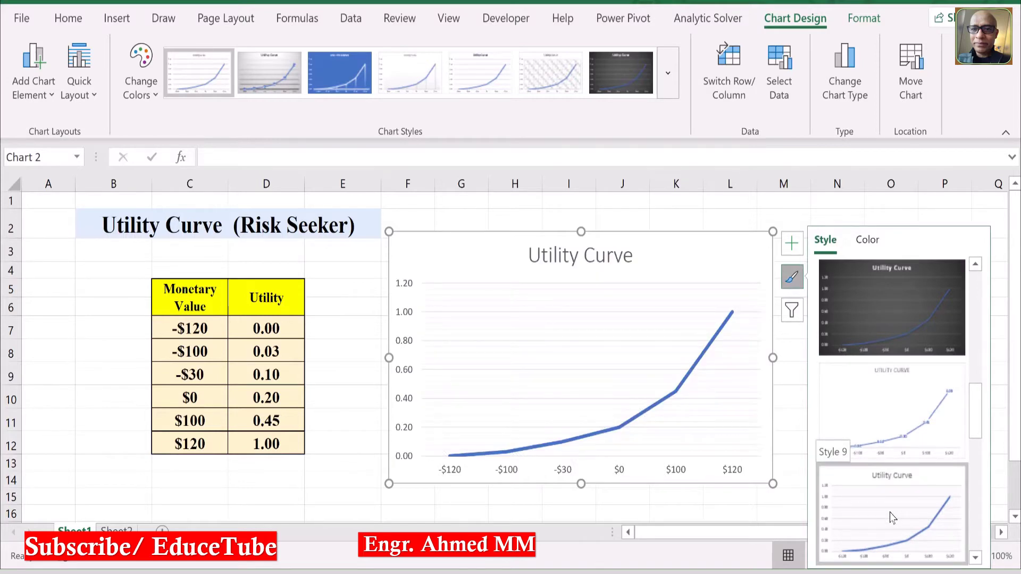
scroll(892, 518, "down", 1)
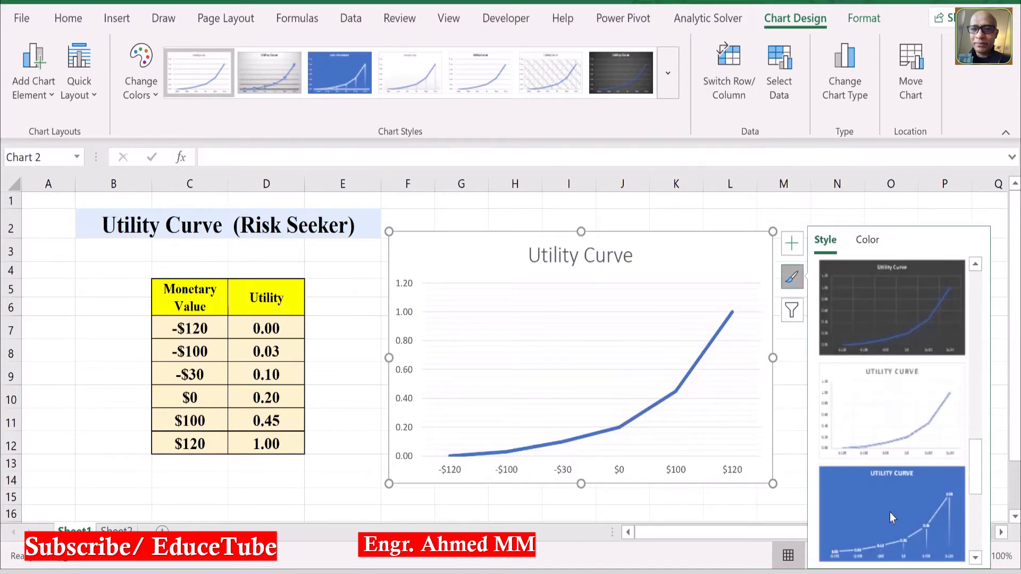
scroll(892, 518, "down", 3)
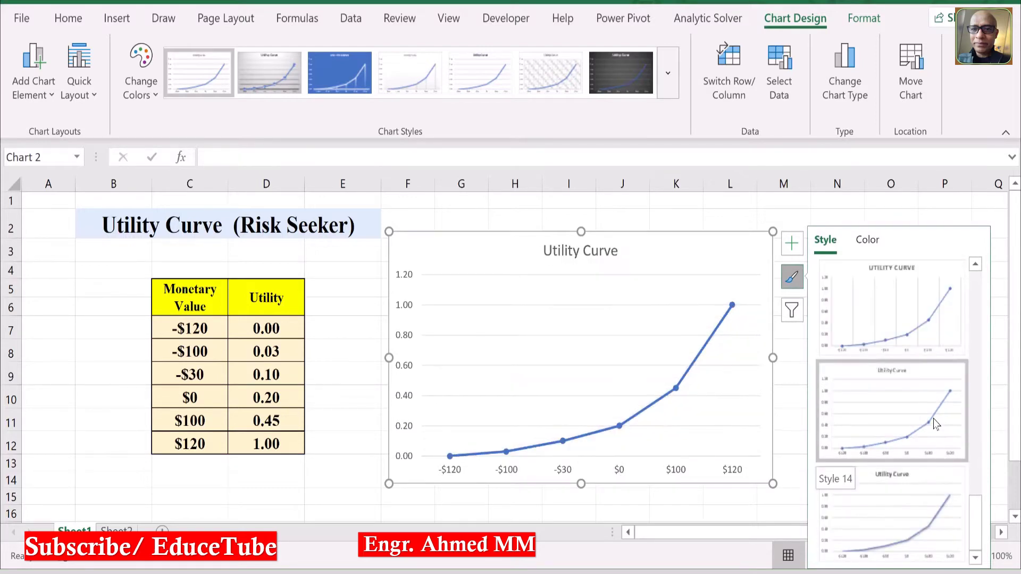
left_click(899, 317)
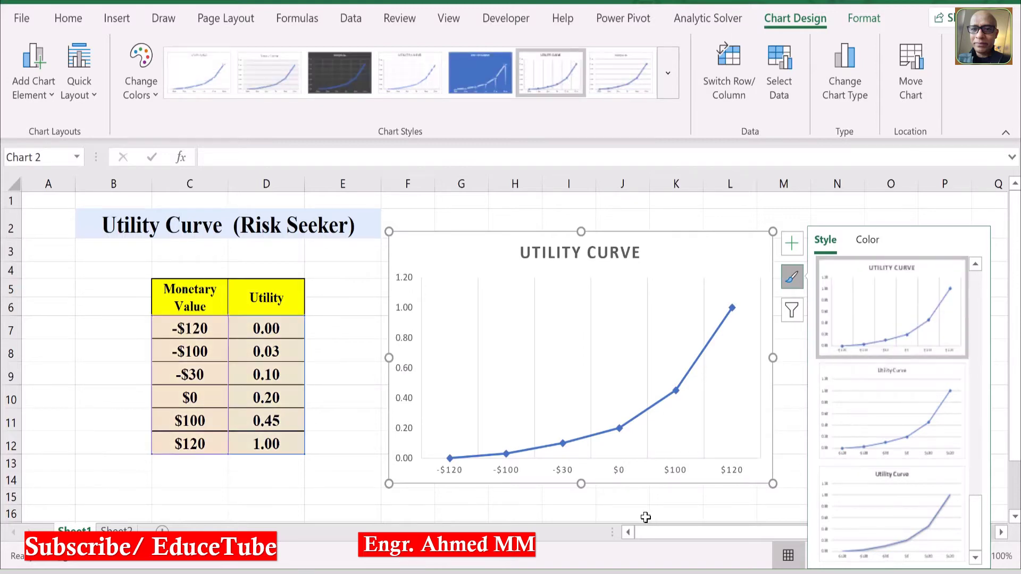
left_click(792, 392)
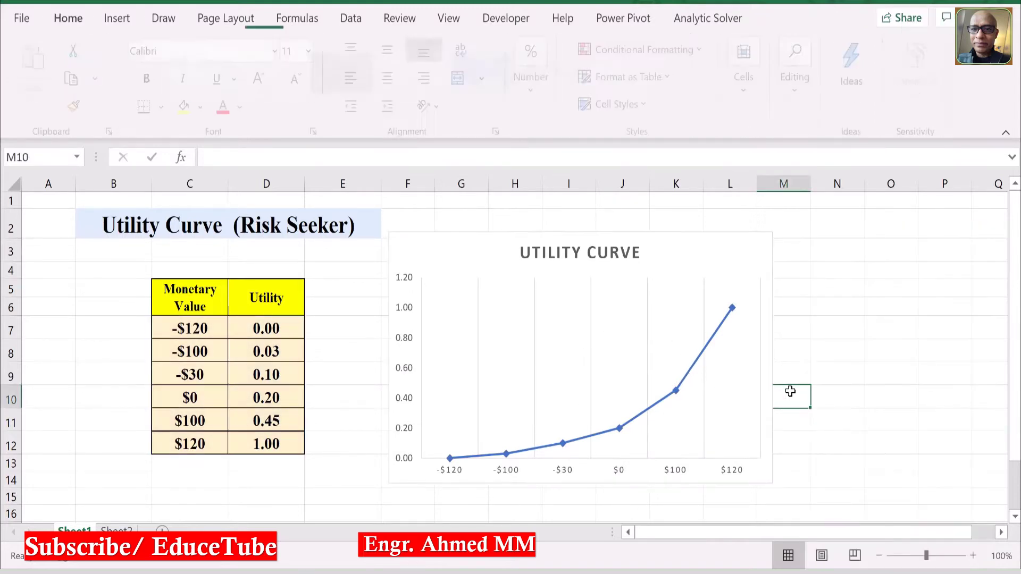
- Add minor gridlines to the chart's horizontal category axis
left_click(649, 363)
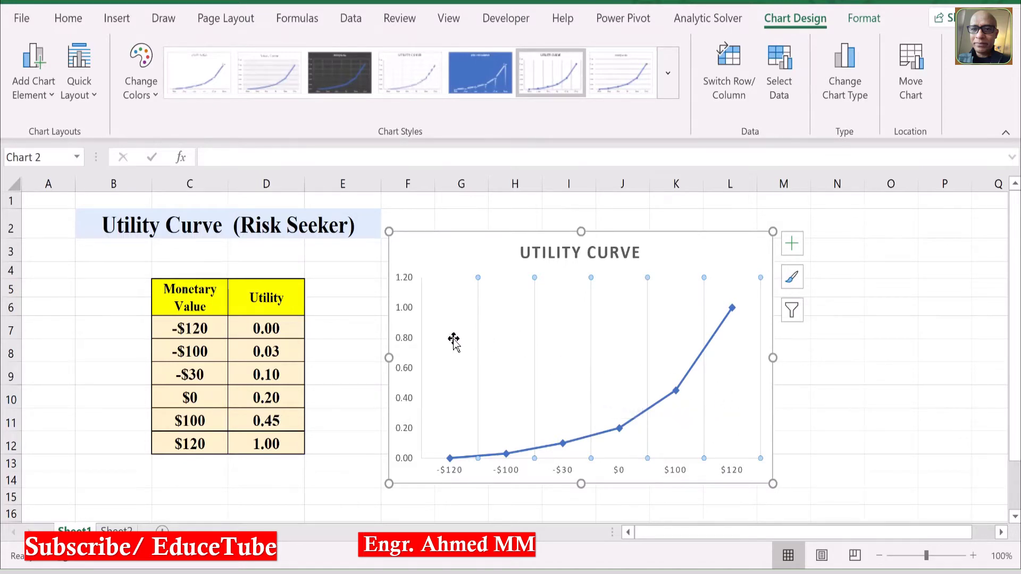
left_click(423, 369)
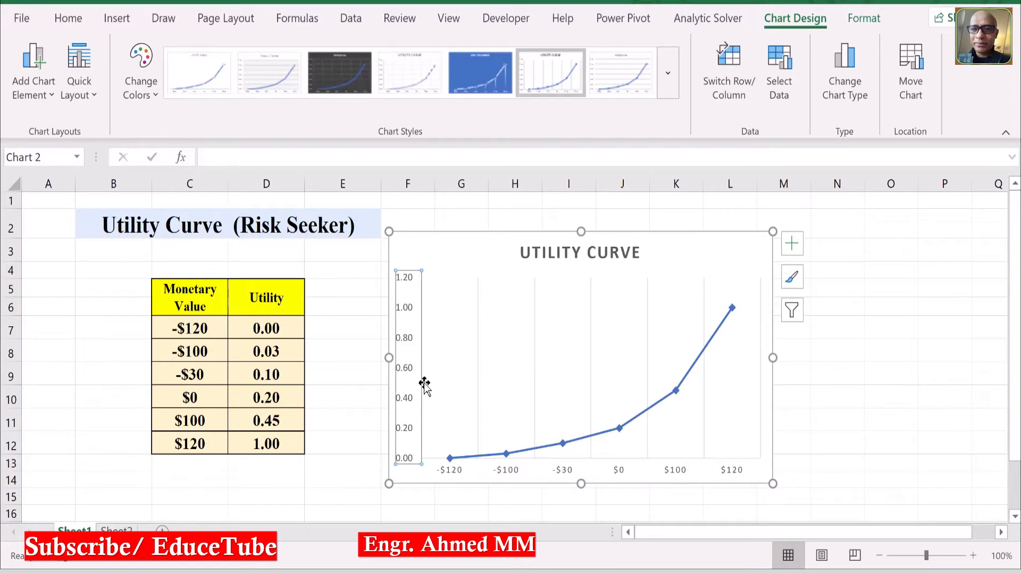
left_click(583, 467)
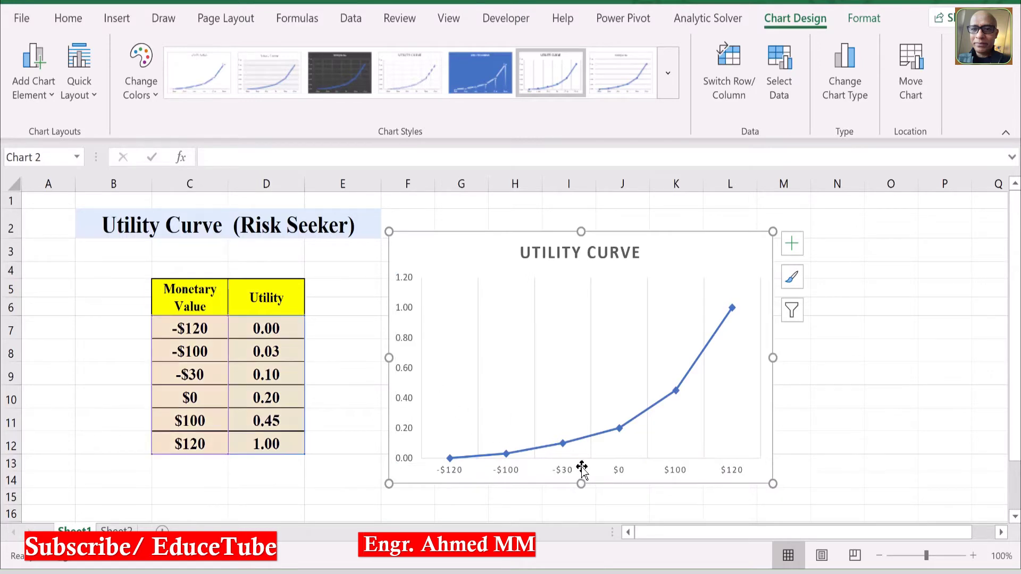
left_click(559, 471)
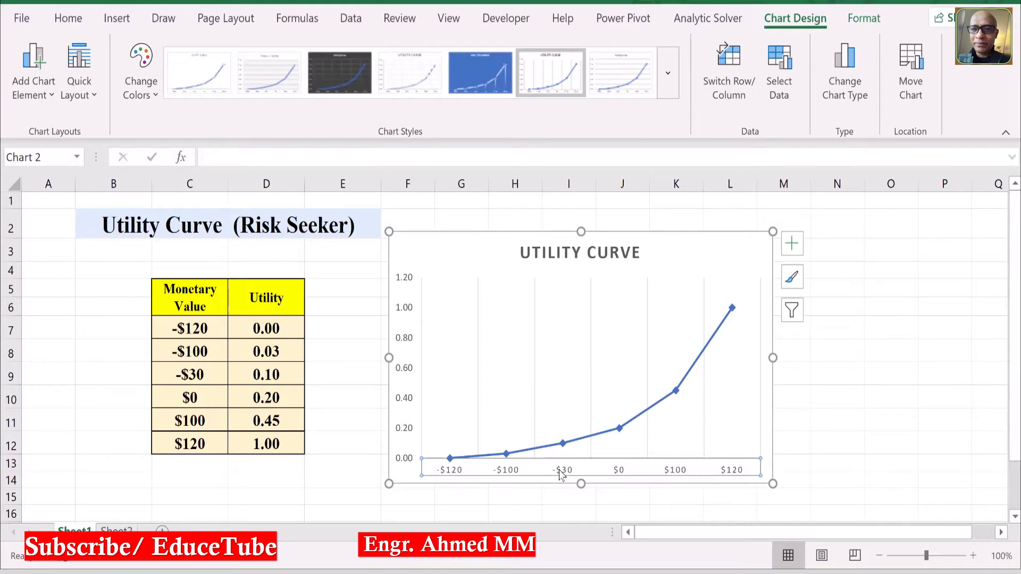
right_click(561, 475)
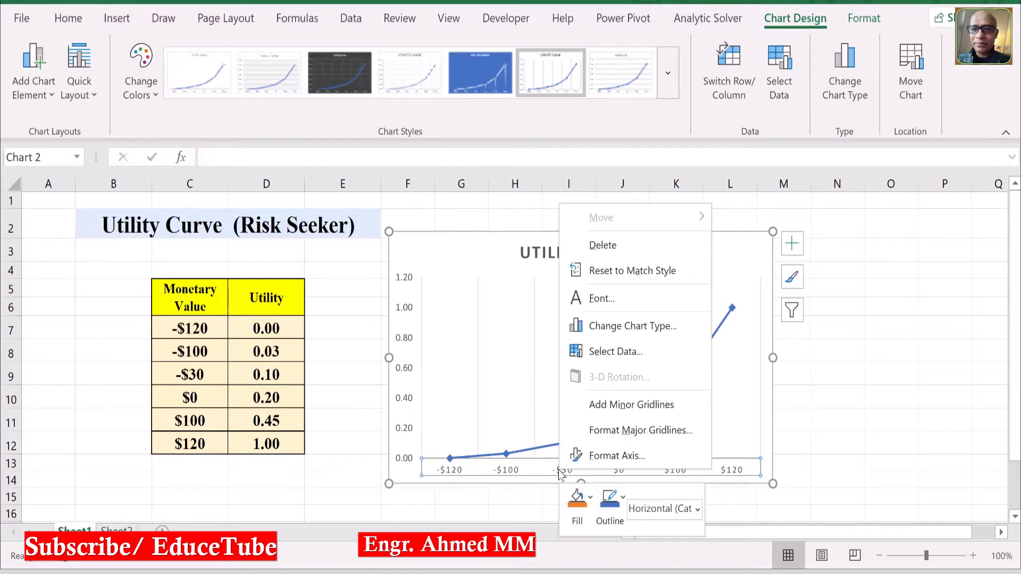
left_click(674, 405)
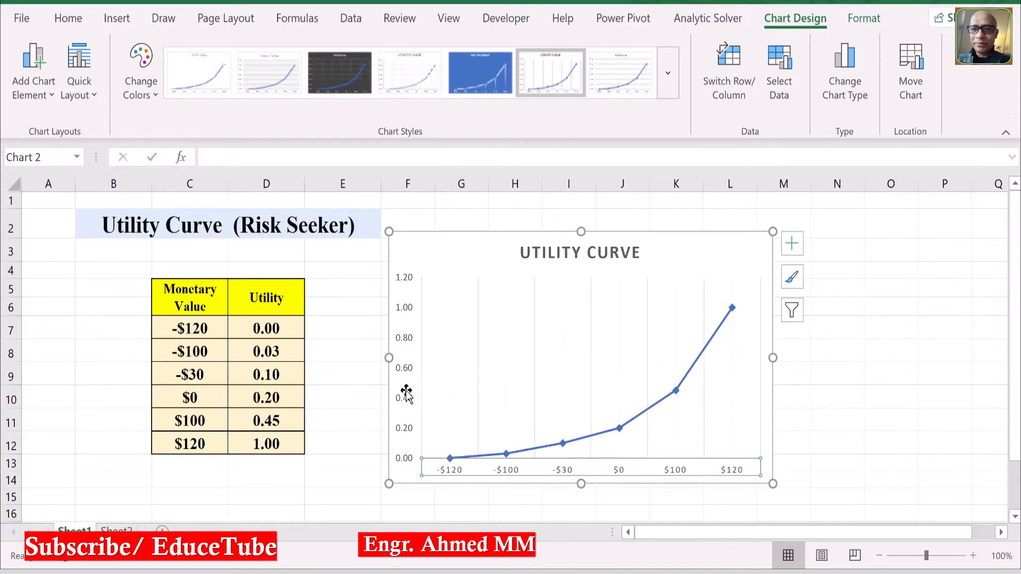
- Add both major and minor gridlines to the chart's vertical value axis
left_click(406, 371)
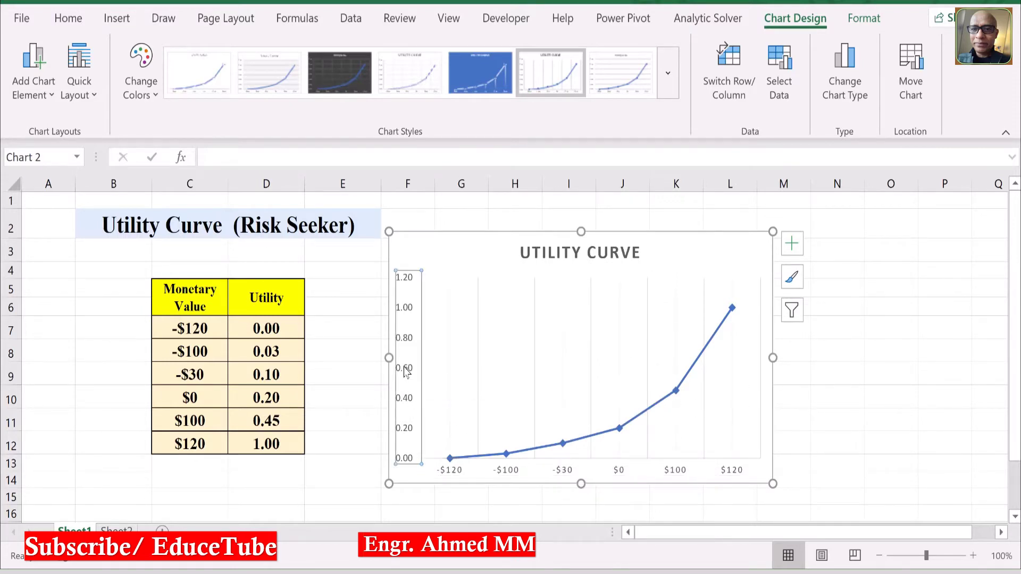
right_click(405, 370)
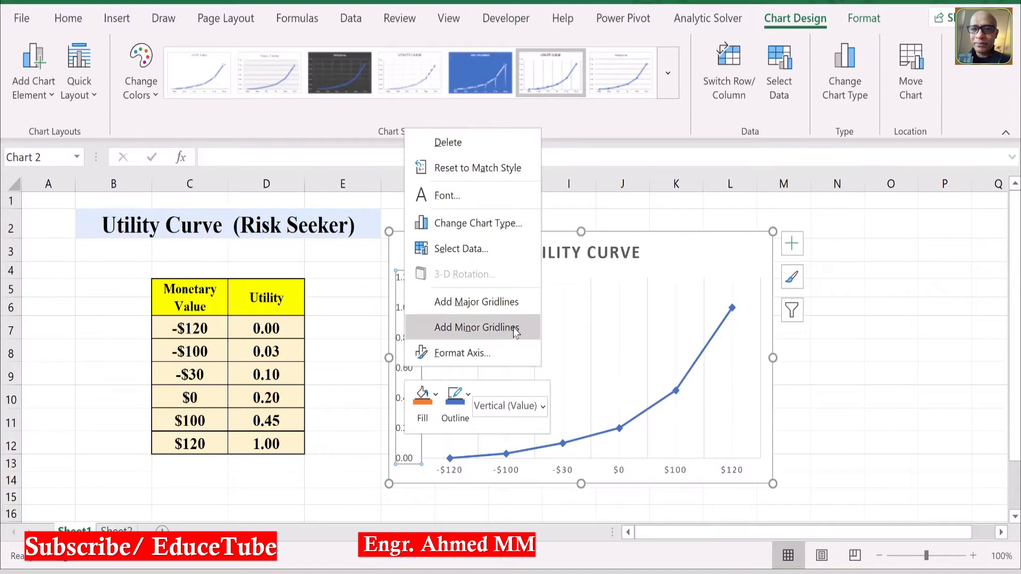
left_click(508, 303)
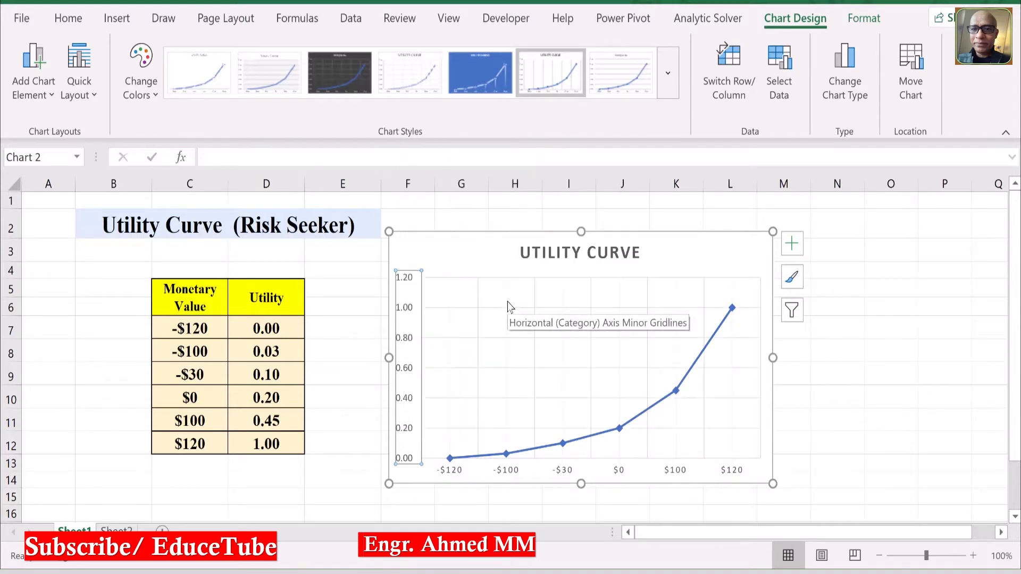
right_click(406, 401)
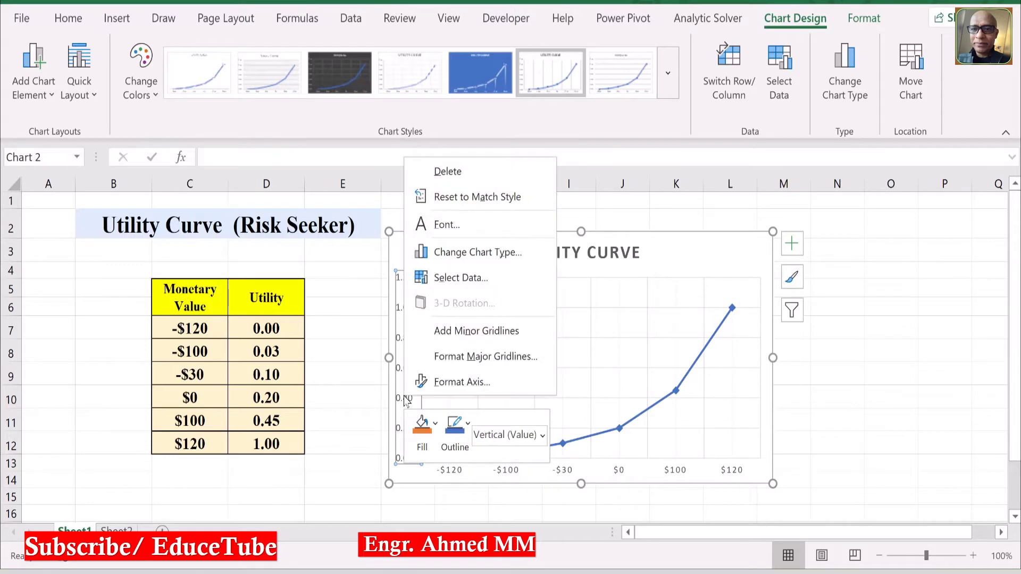
left_click(492, 331)
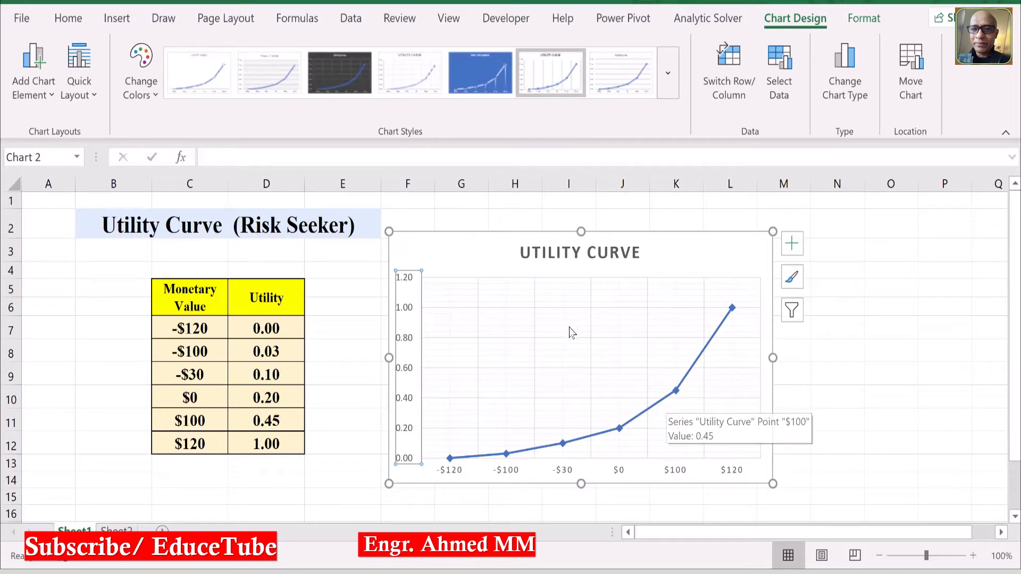
- Give the chart's plot area a solid gray border with a width of 1 pt
left_click(760, 437)
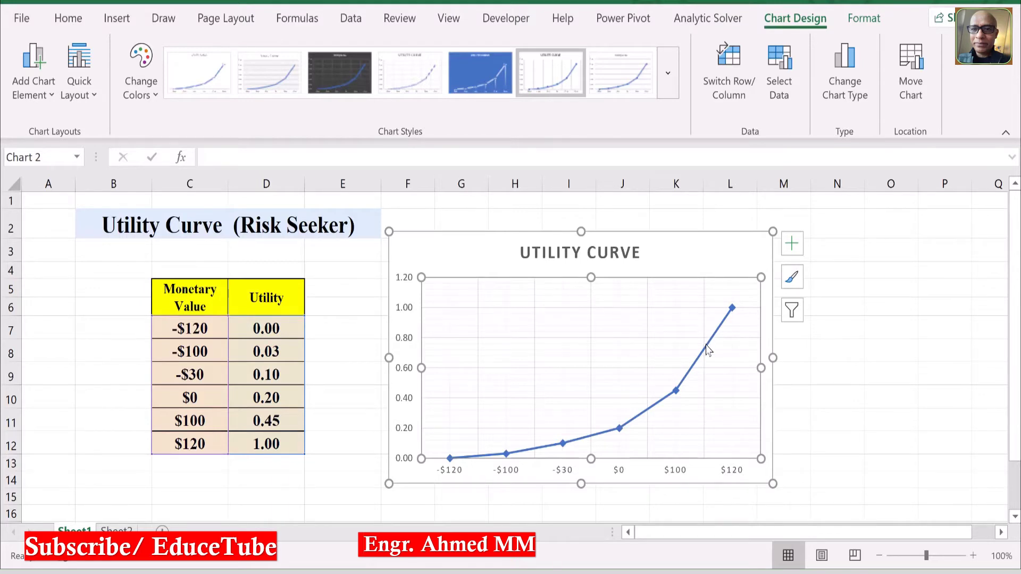
right_click(752, 357)
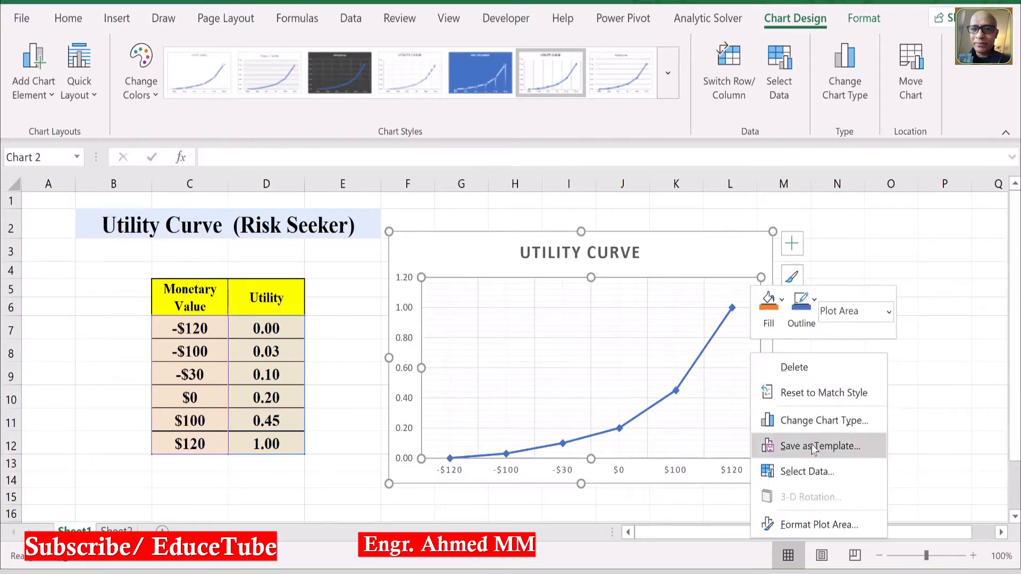
left_click(815, 524)
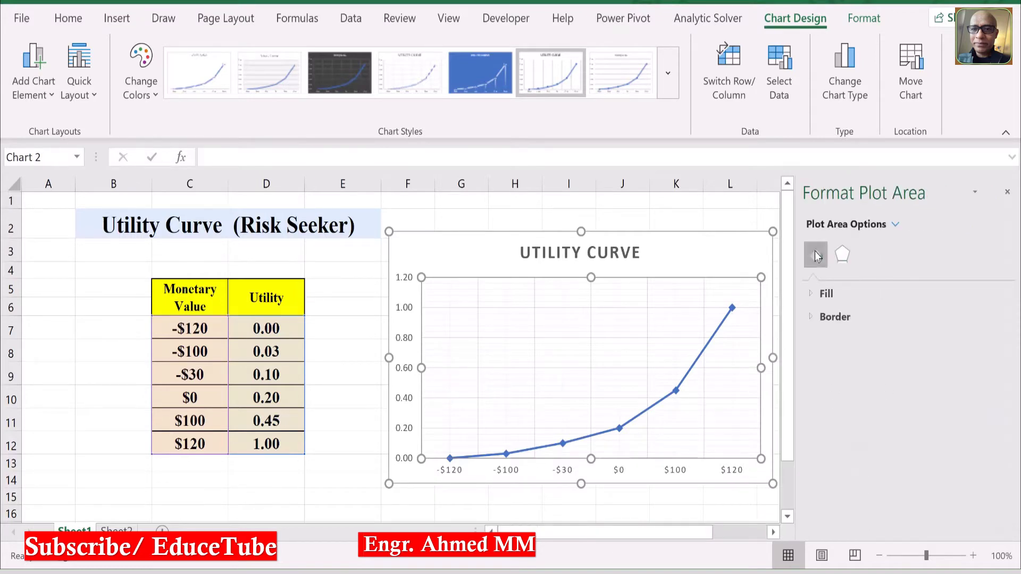
left_click(842, 318)
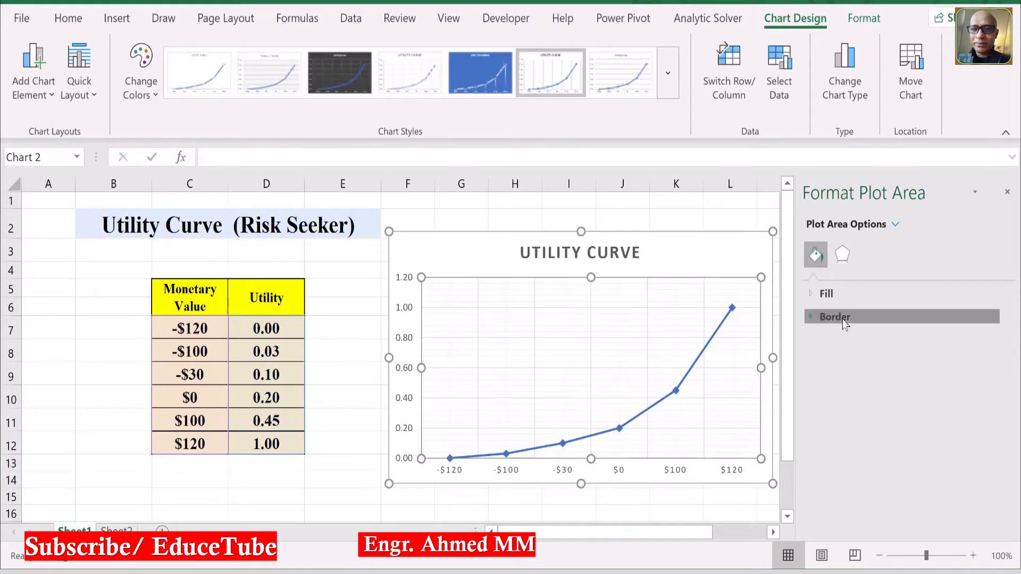
left_click_drag(1013, 407, 1013, 442)
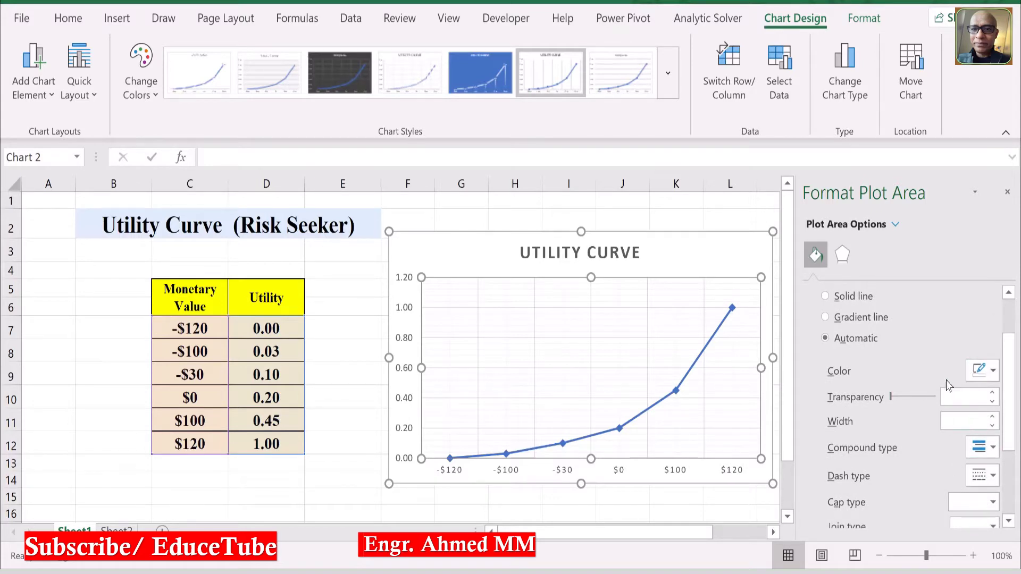
left_click(992, 372)
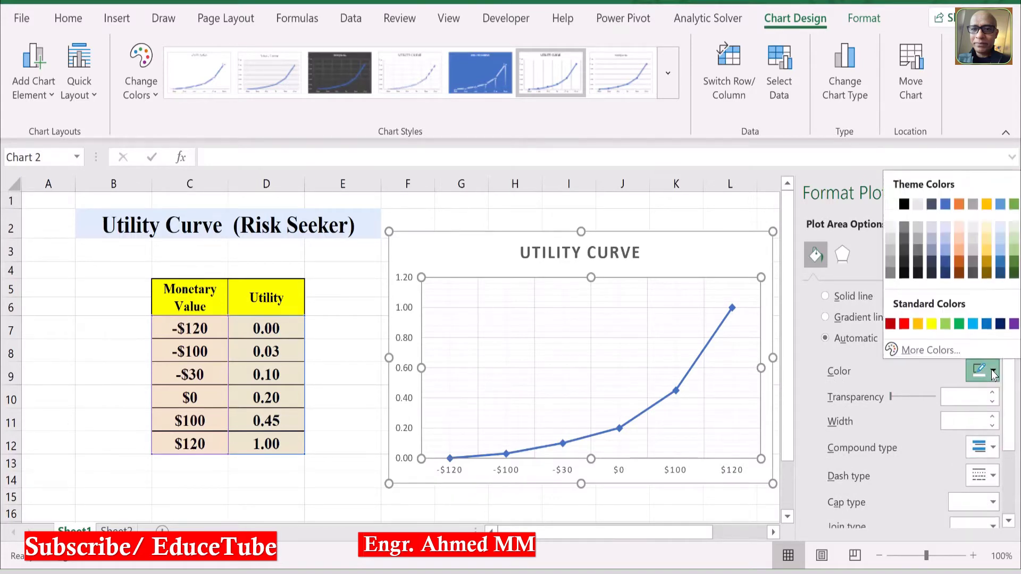
left_click(917, 239)
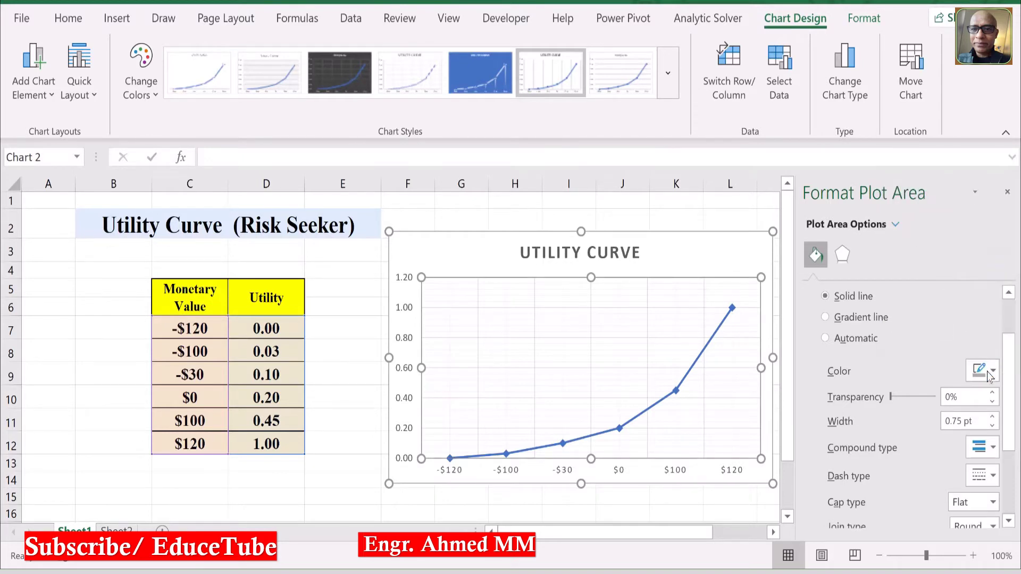
left_click(992, 418)
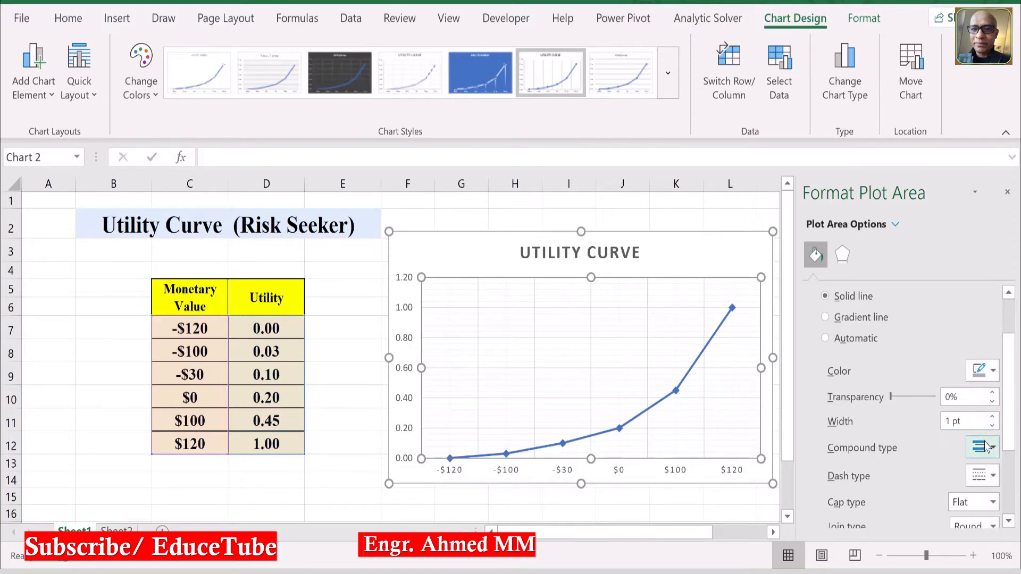
left_click(755, 213)
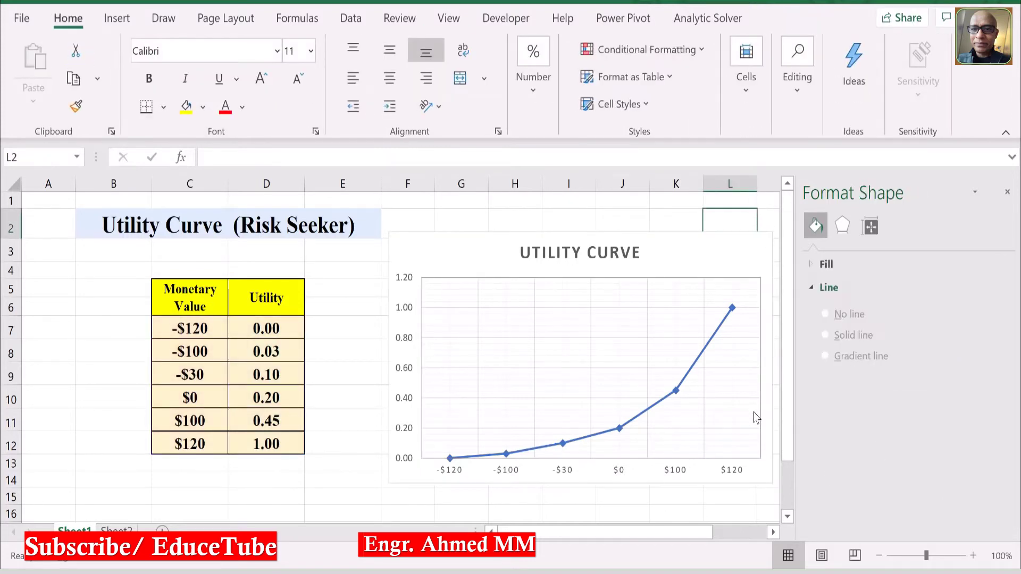
- Outline the whole chart area with a solid dark gray border 1.25 pt wide
left_click(659, 232)
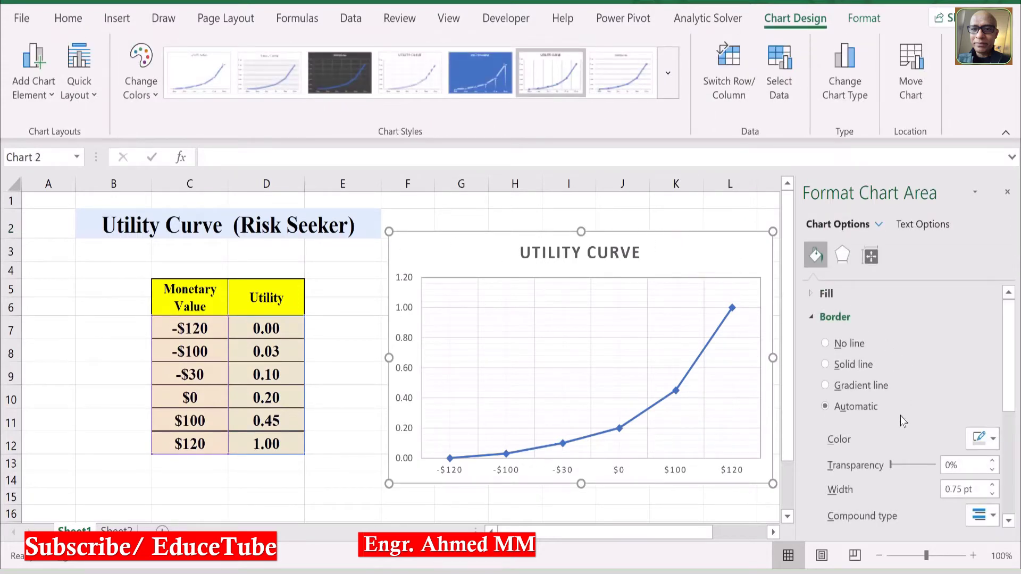
left_click(992, 439)
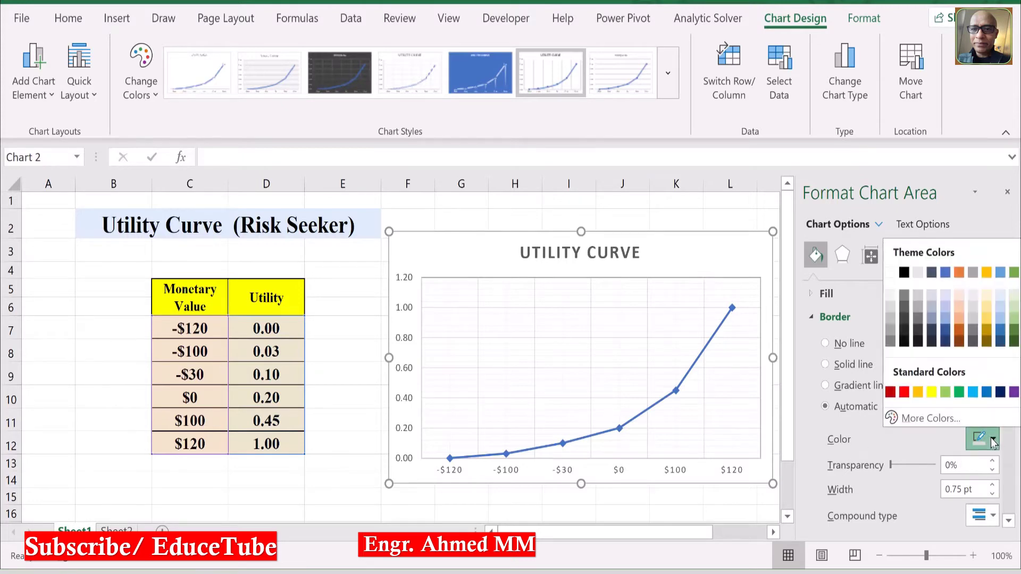
left_click(918, 319)
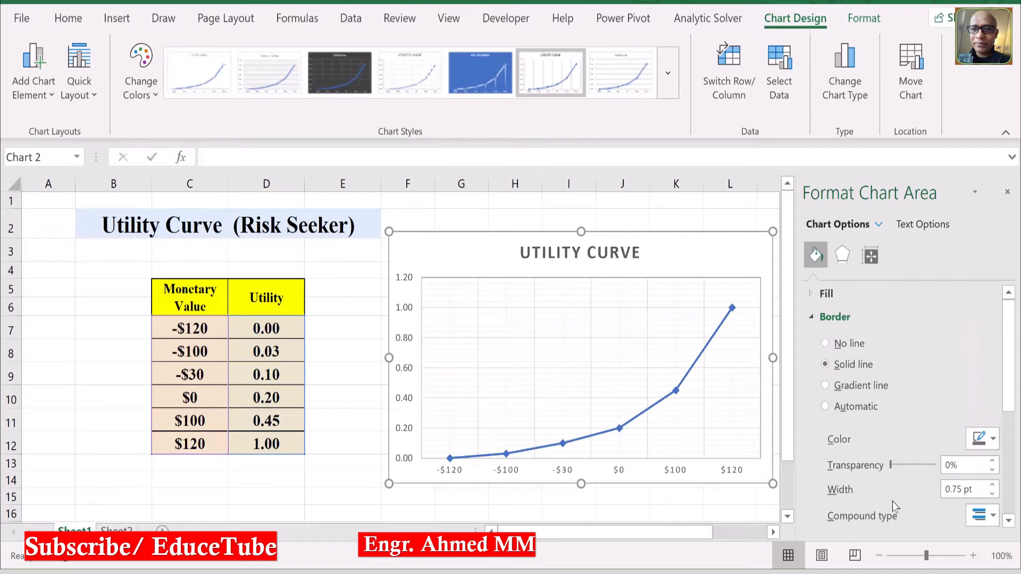
left_click(993, 485)
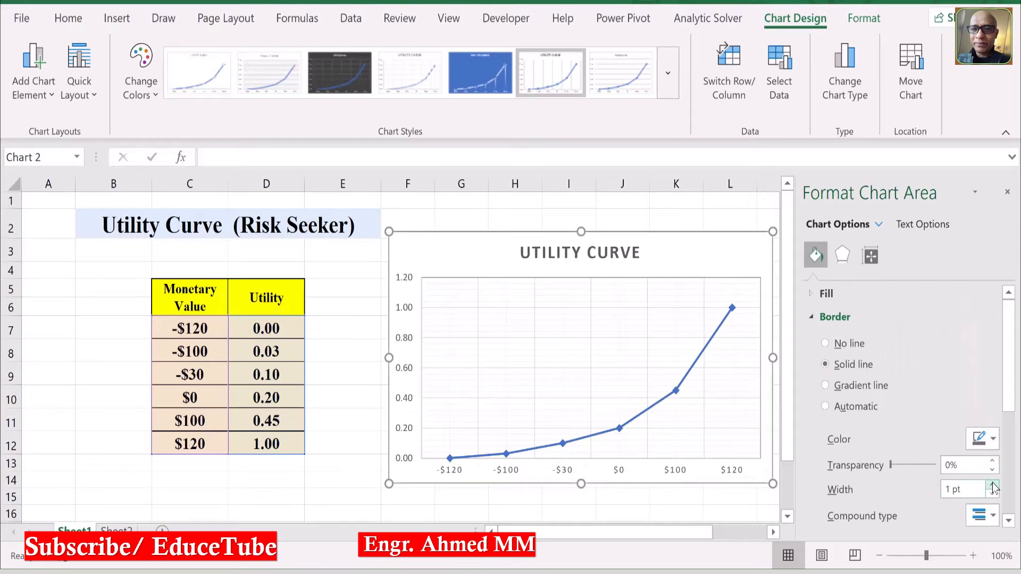
left_click(993, 485)
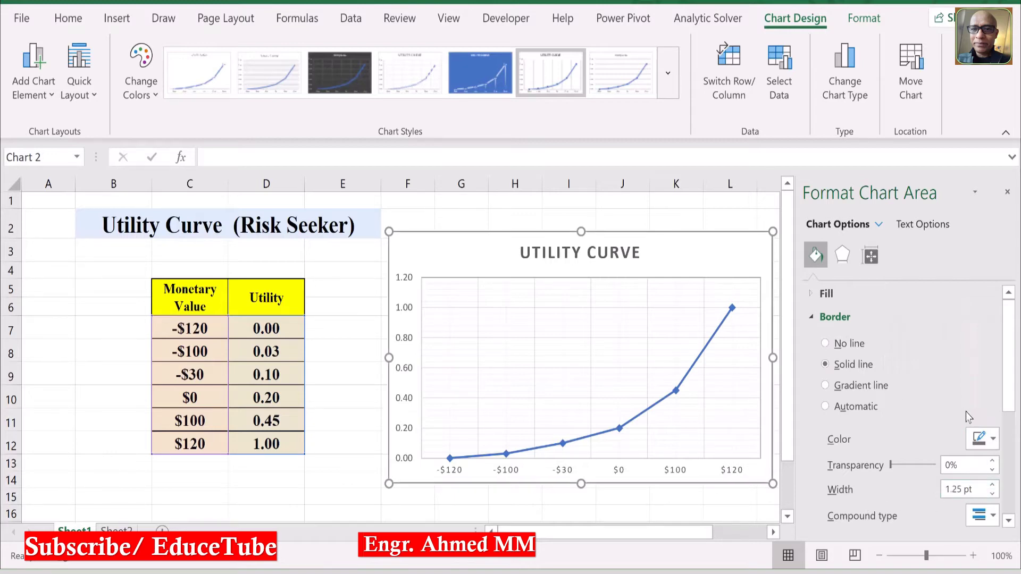
left_click(755, 215)
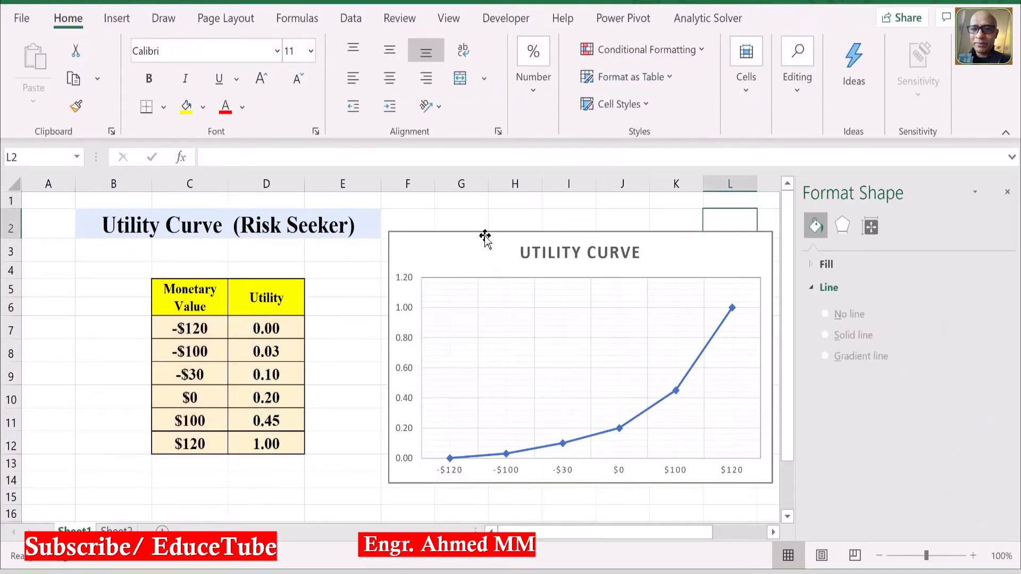
- Move the chart closer to the data table, just below the sheet title, and close the formatting options
left_click_drag(485, 237, 449, 244)
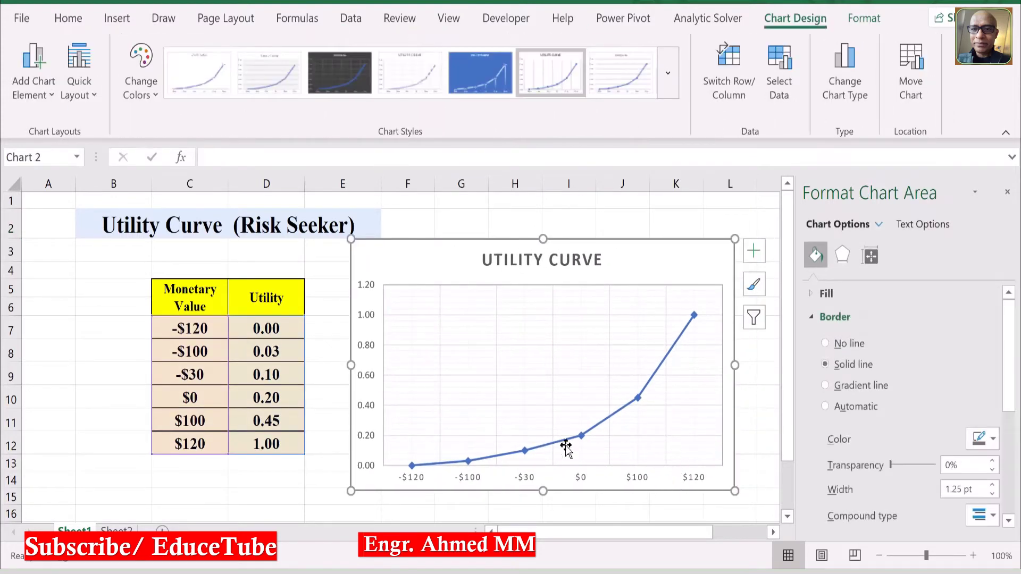
left_click(756, 417)
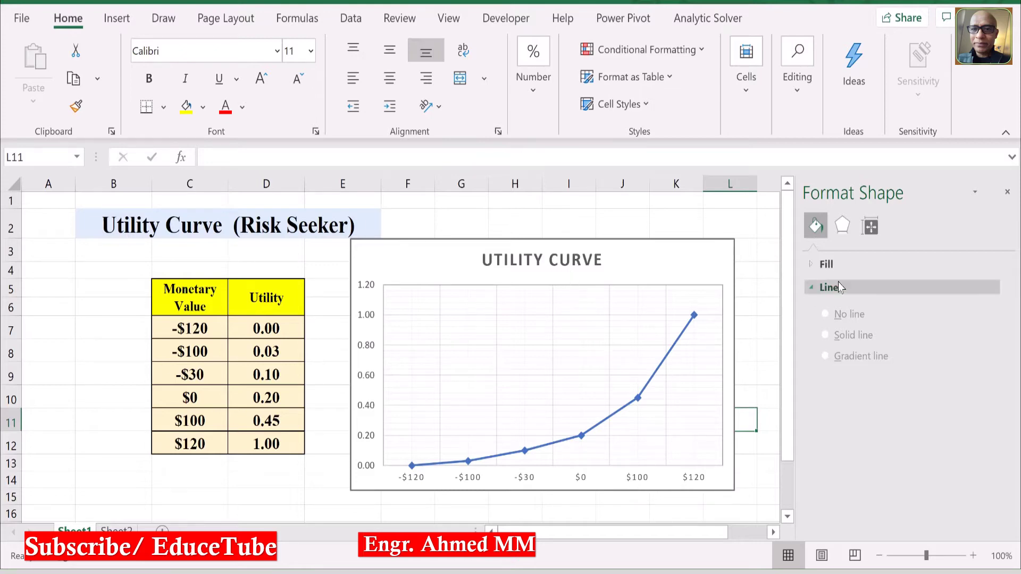
left_click(1007, 191)
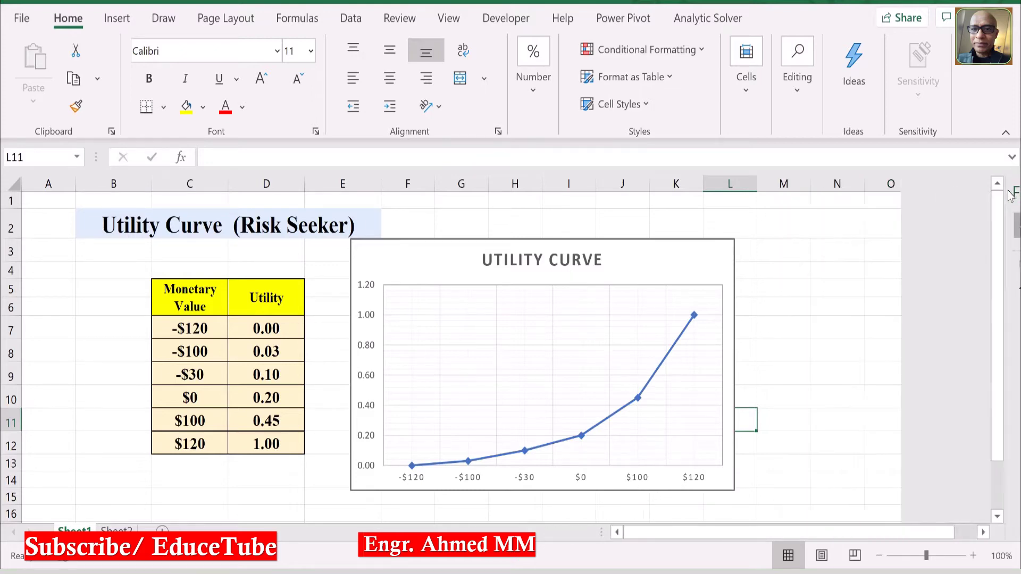
- Add axis titles to both axes of the utility curve chart
left_click(734, 341)
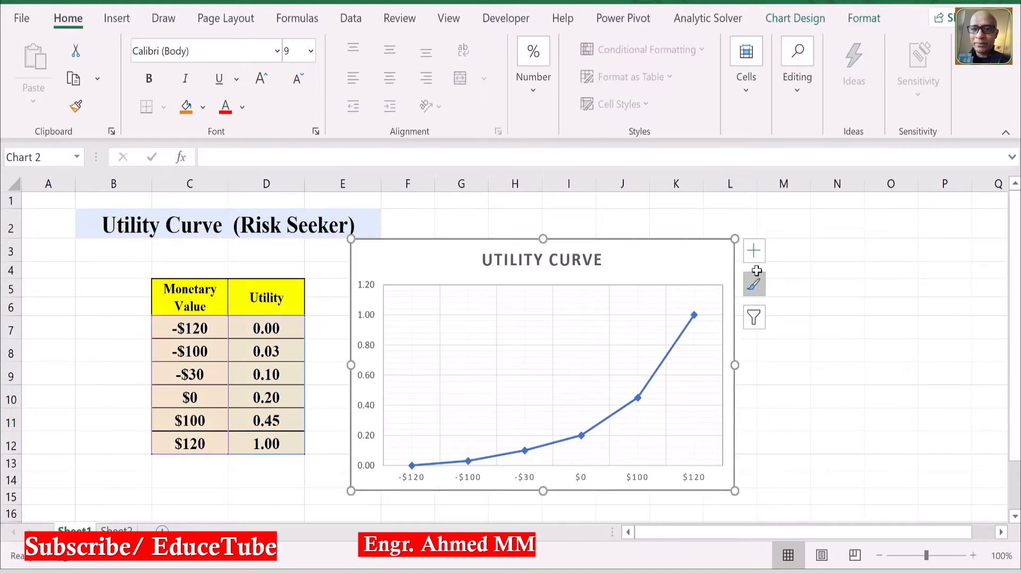
left_click(759, 251)
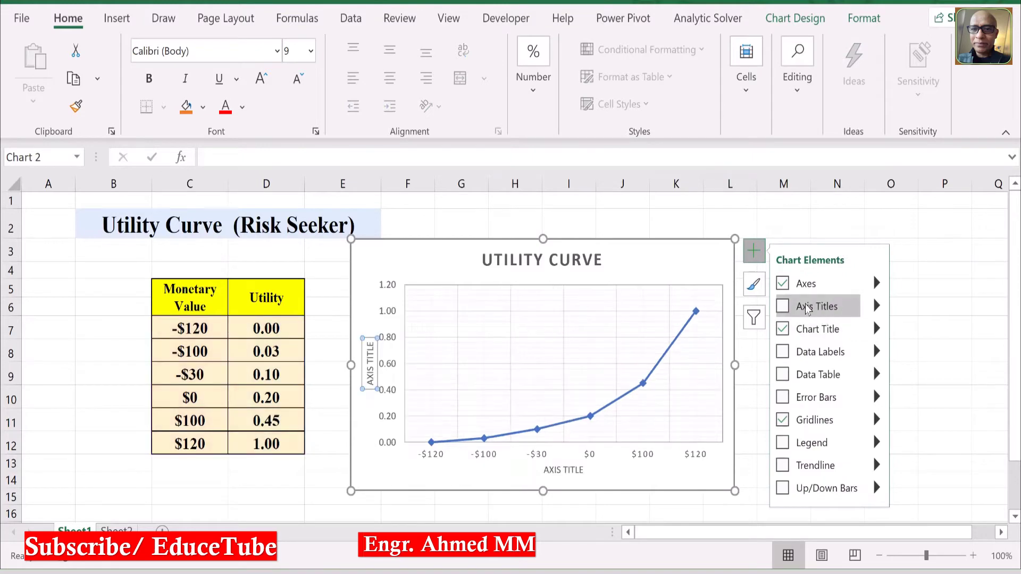
left_click(784, 308)
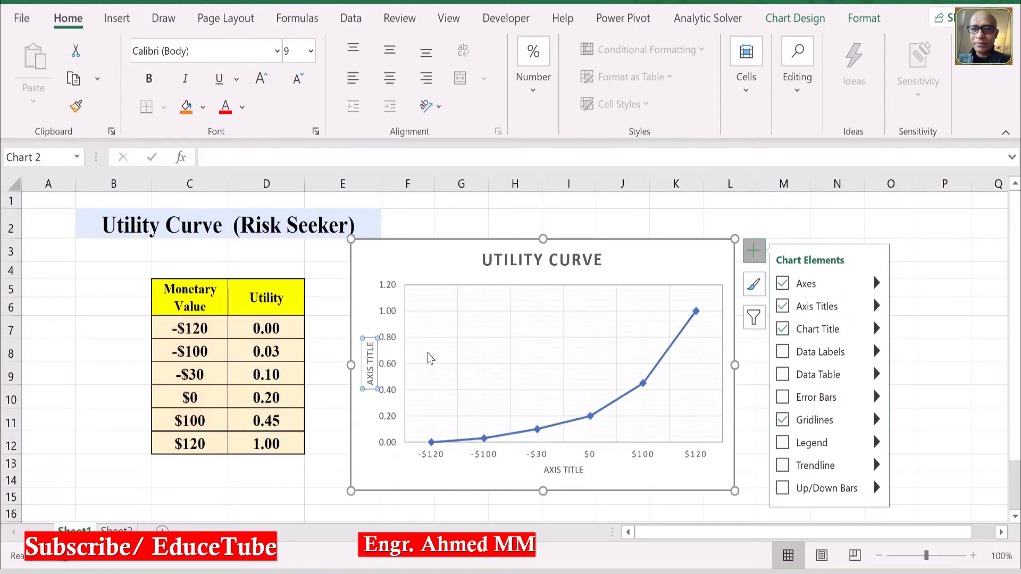
- Replace the horizontal axis title's placeholder text with MONETARY VALUE
left_click(569, 470)
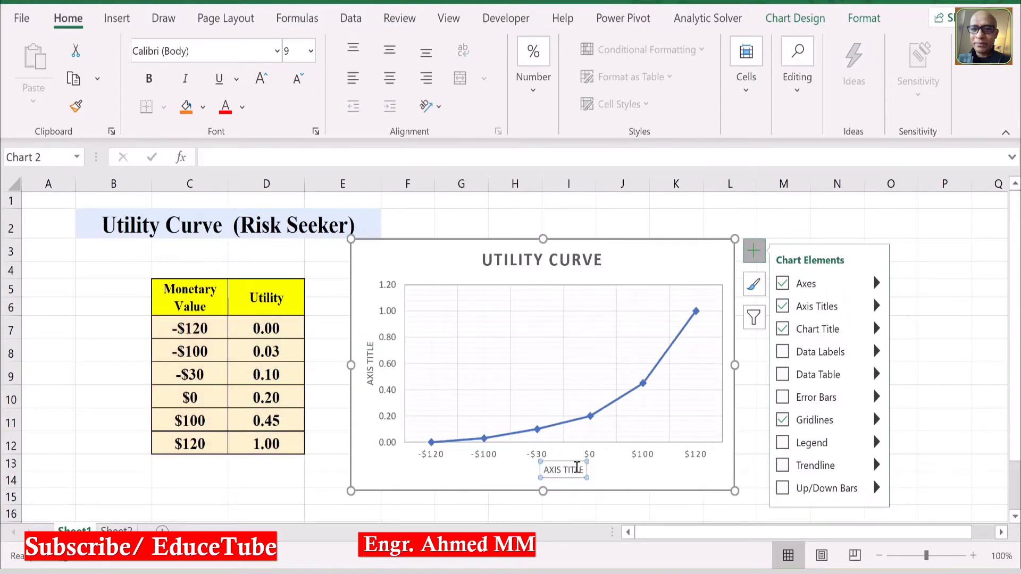
left_click_drag(584, 469, 532, 467)
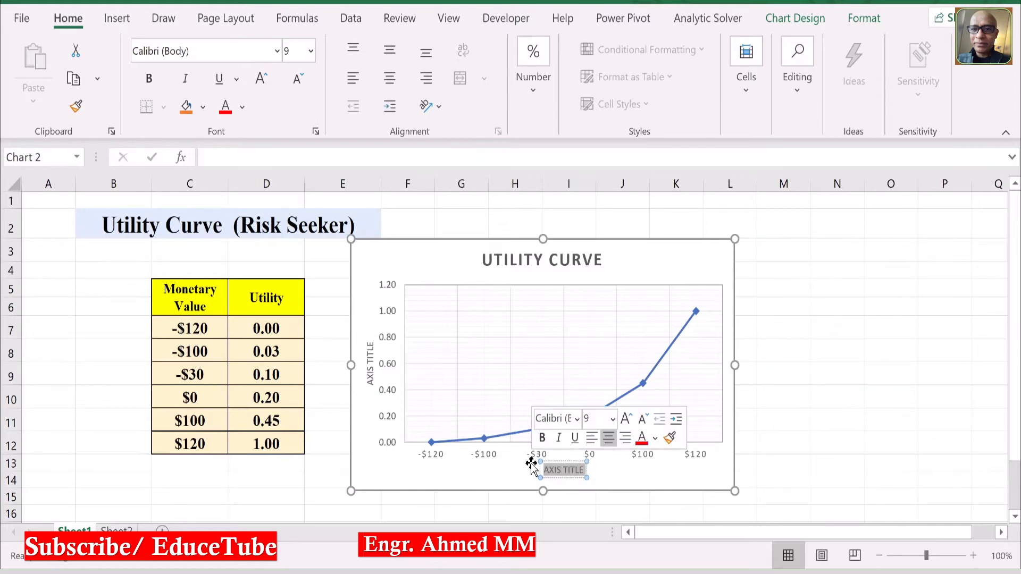
type("M")
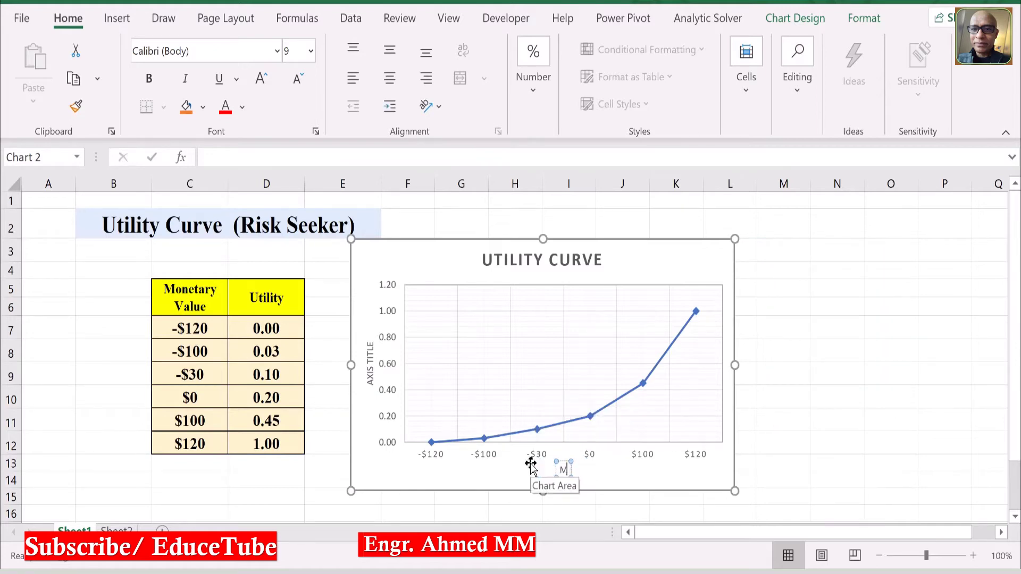
type("ONETAR")
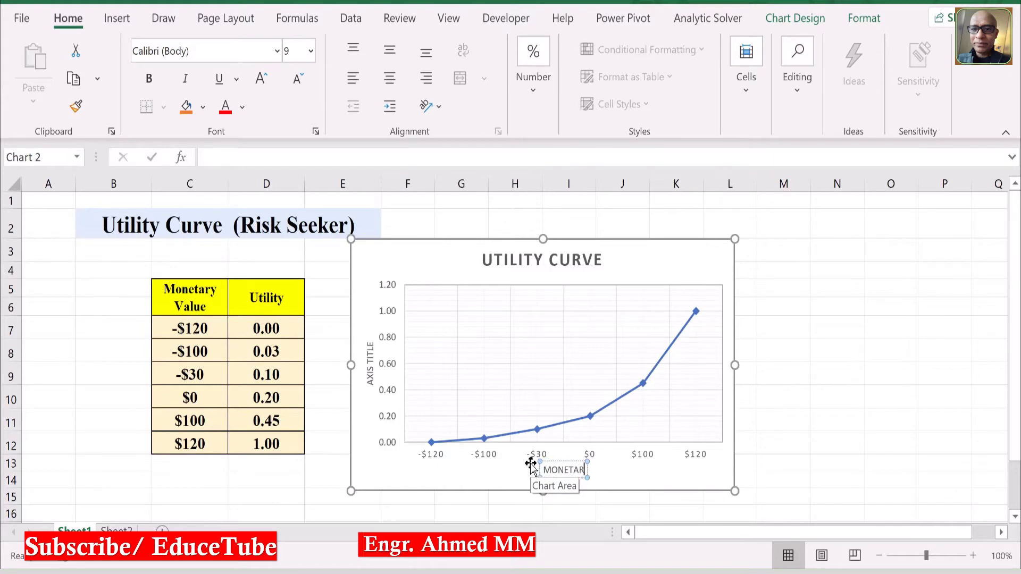
type("Y VALUE")
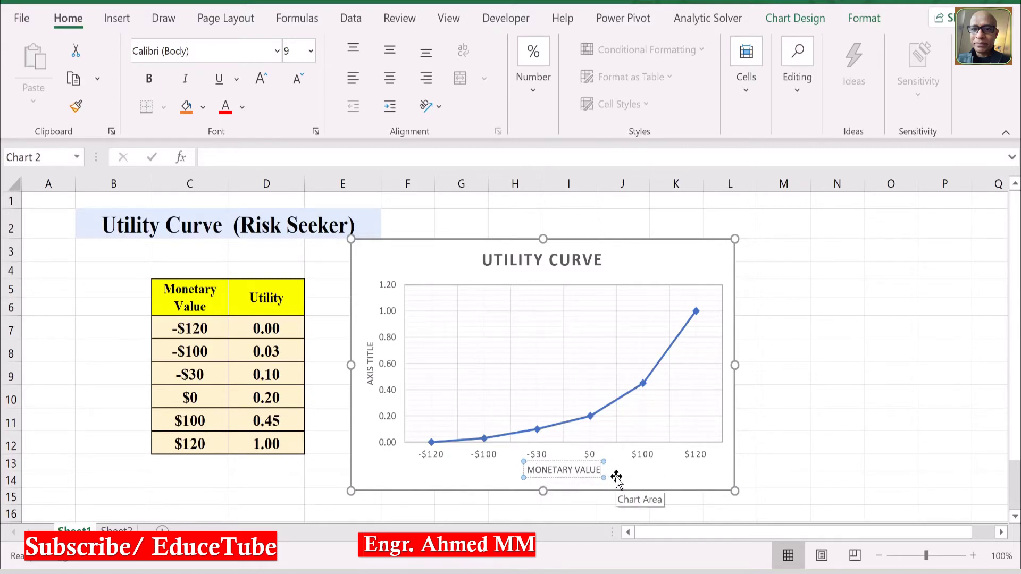
- Replace the vertical axis title's placeholder text with UTILITY
left_click(369, 379)
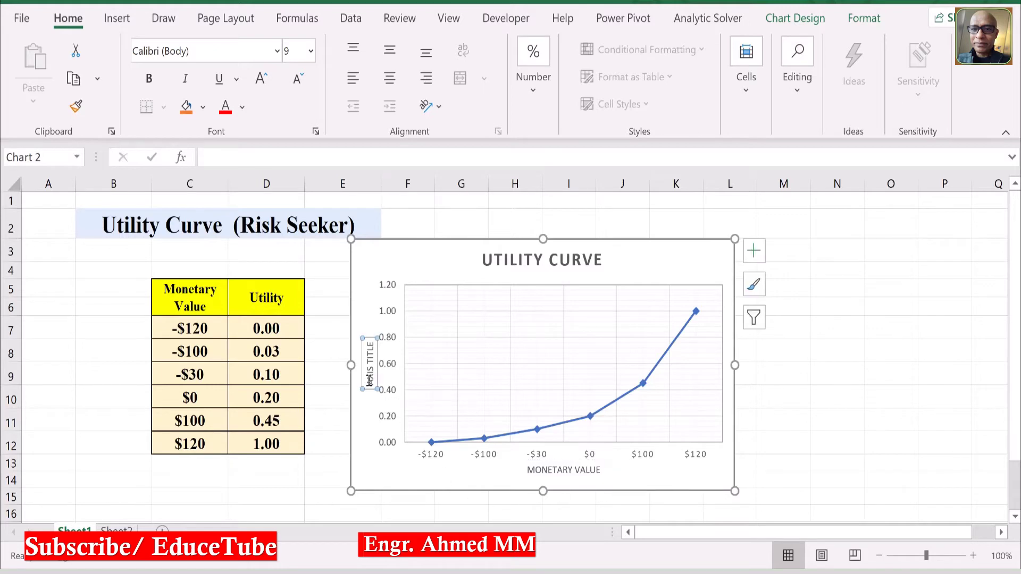
left_click(369, 343)
key("ctrl+a")
key("Delete")
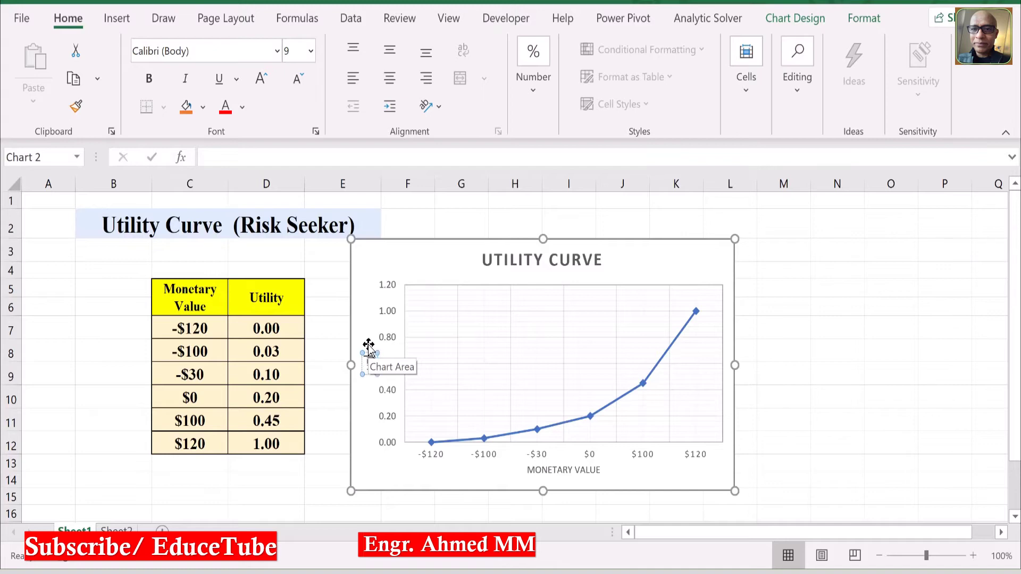
type("Utility")
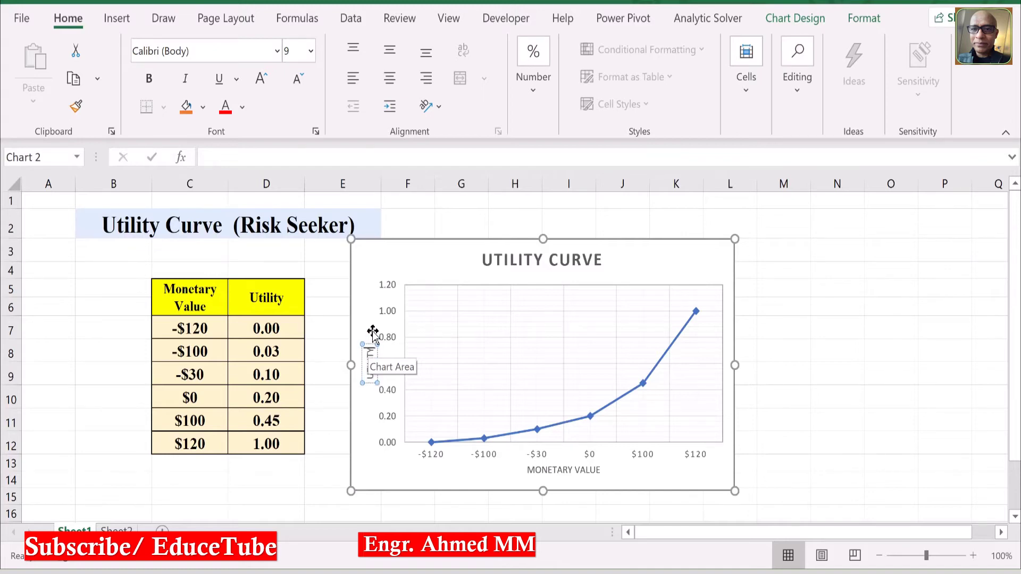
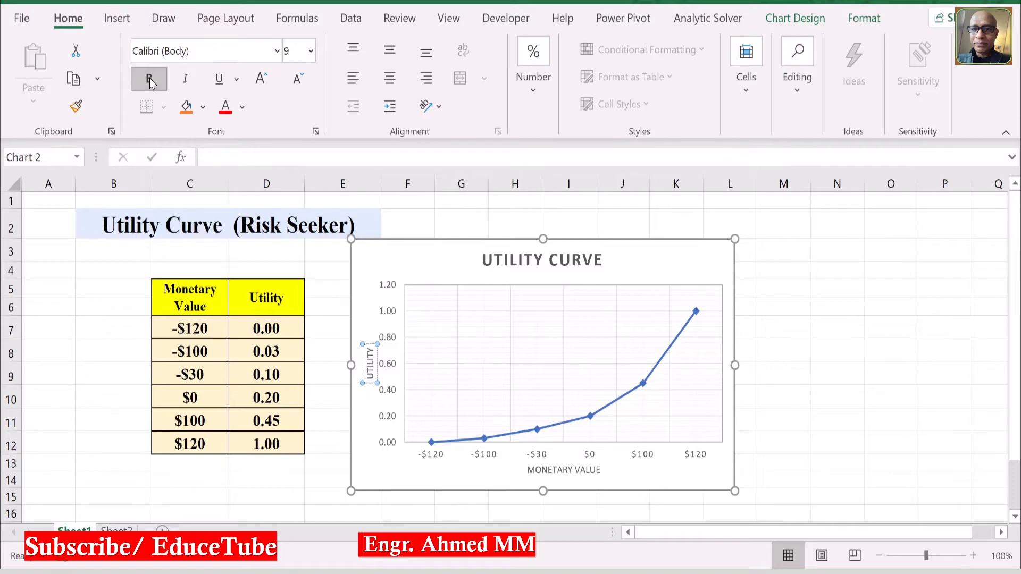
left_click(816, 449)
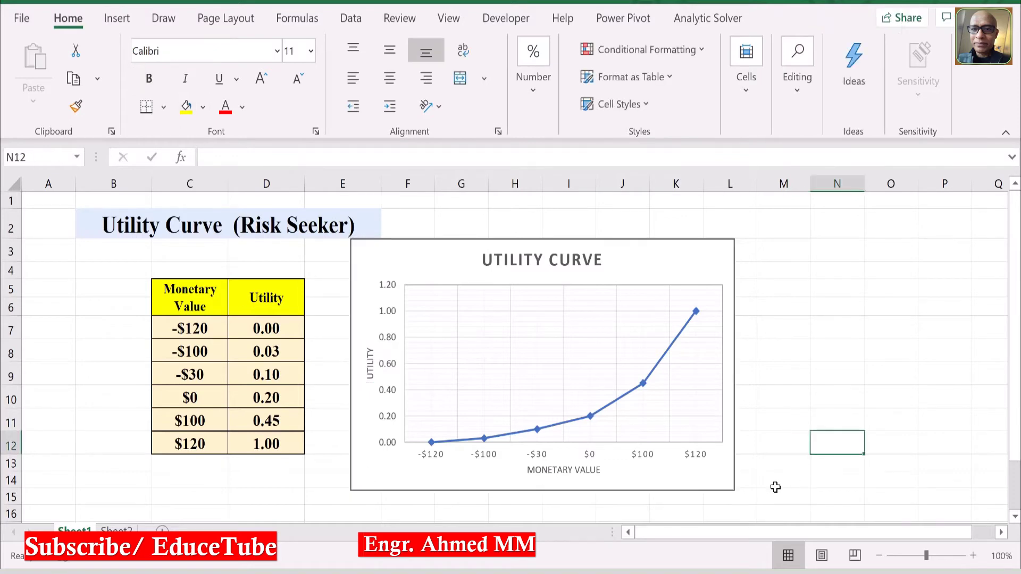
- Make the horizontal axis title bold and set its font colour to black
left_click(557, 469)
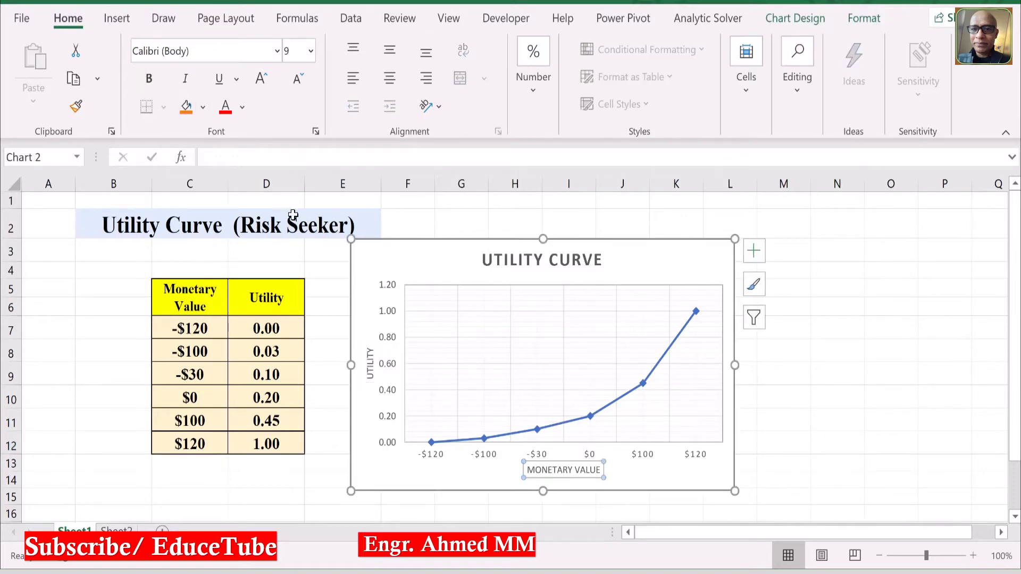
left_click(149, 80)
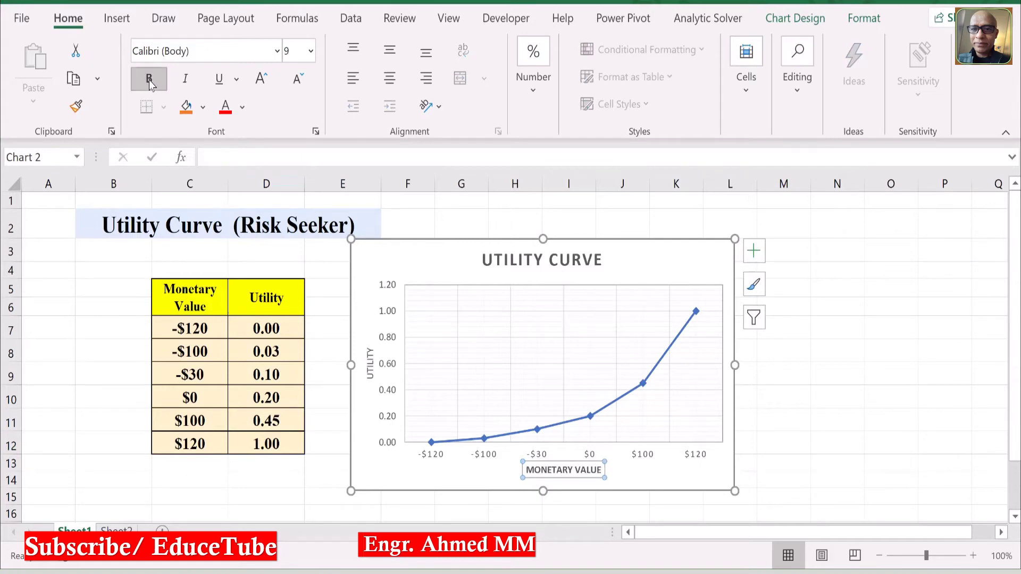
left_click(244, 106)
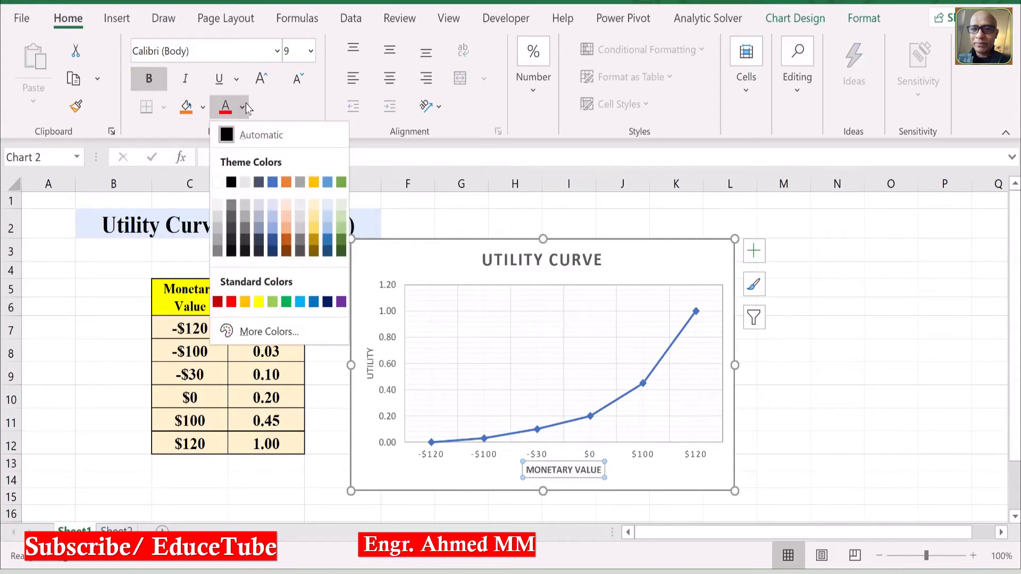
left_click(232, 183)
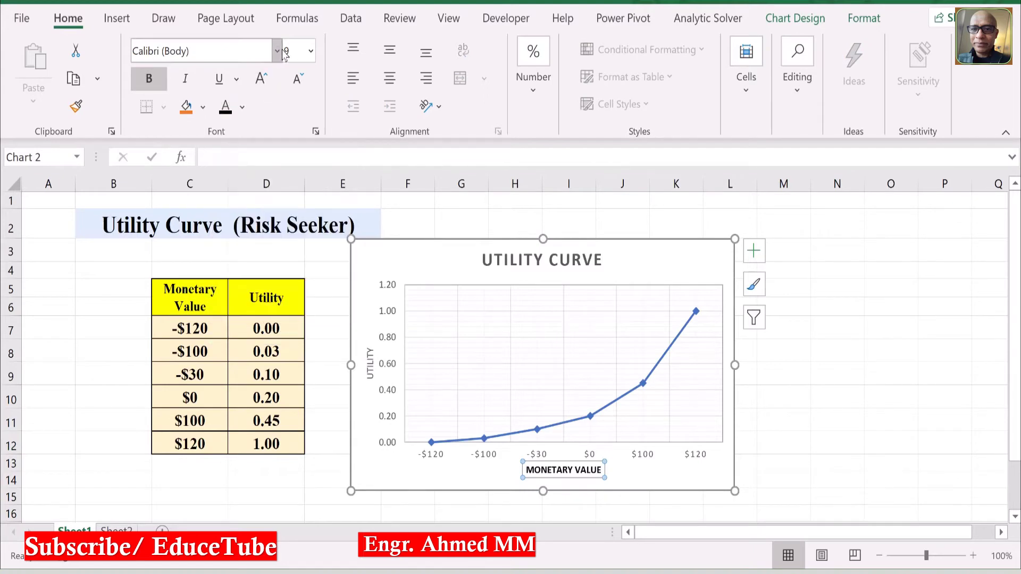
- Set the font size of both axis titles to 12 and make the vertical axis title bold and black
left_click(311, 53)
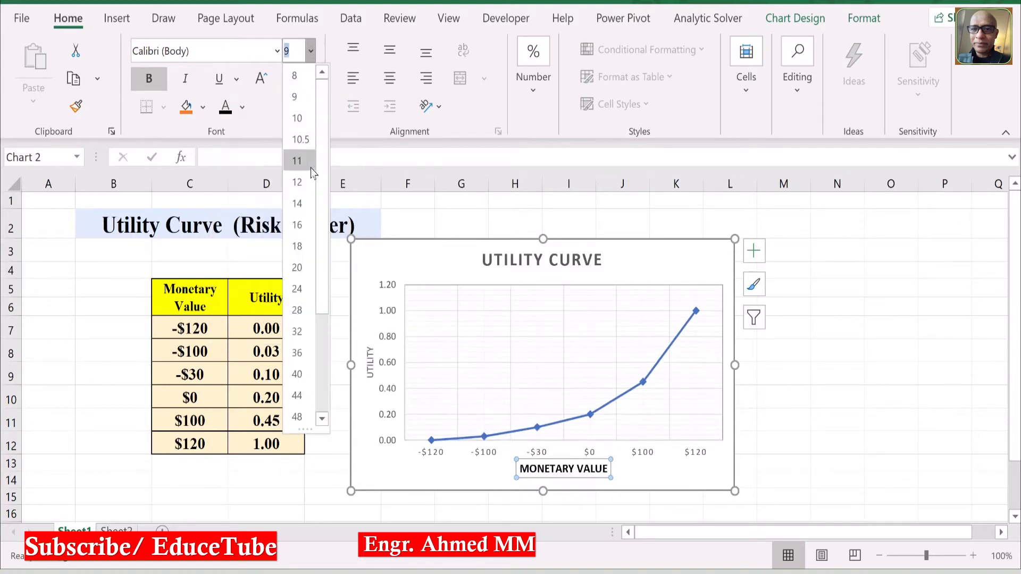
left_click(301, 183)
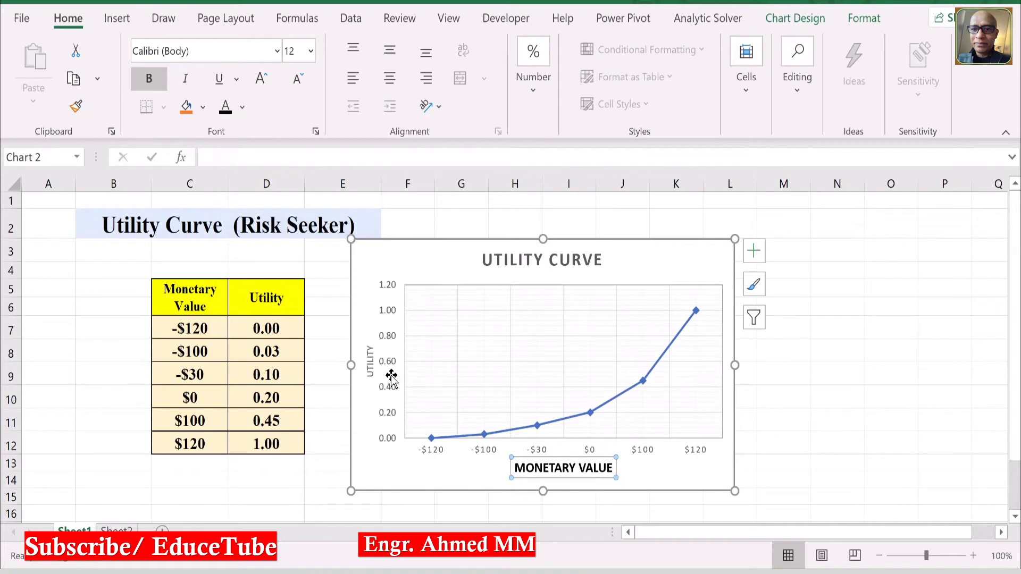
left_click(371, 364)
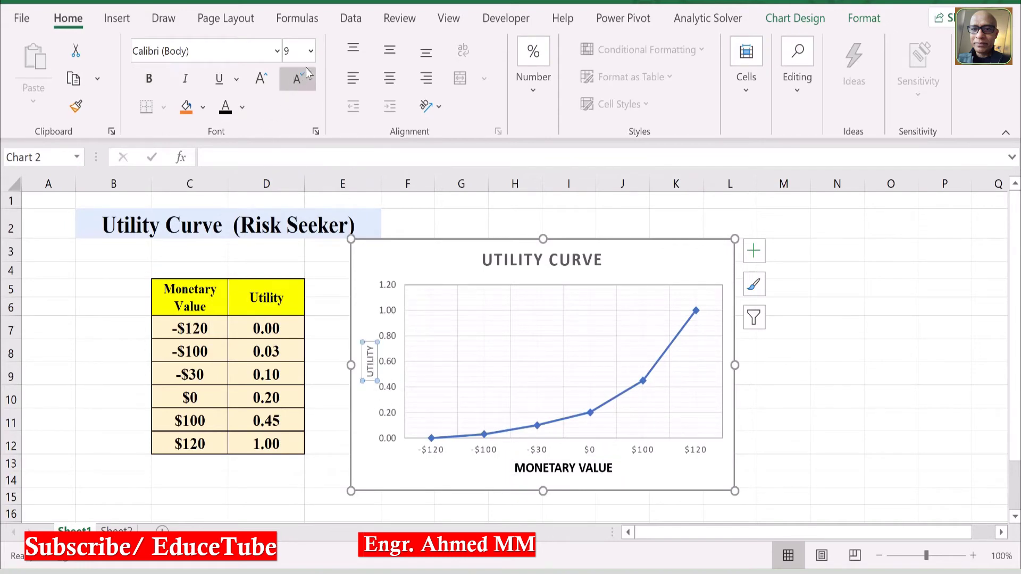
left_click(310, 51)
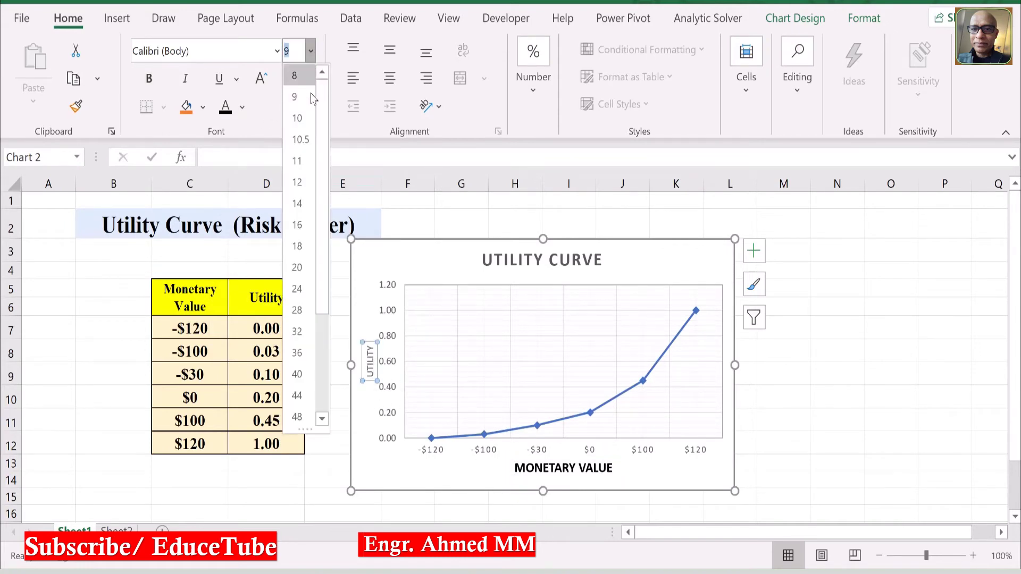
left_click(307, 183)
left_click(149, 81)
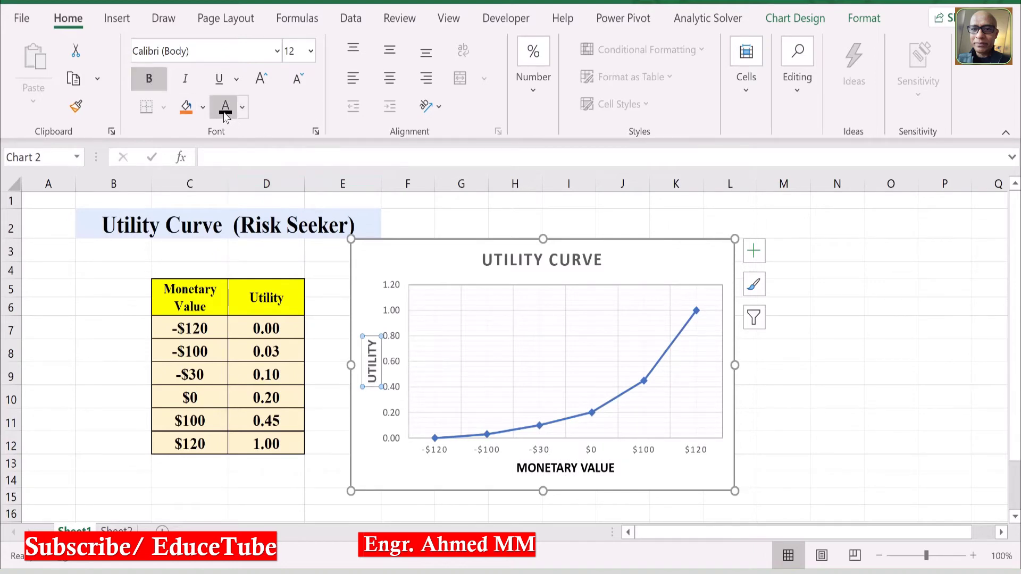
left_click(909, 345)
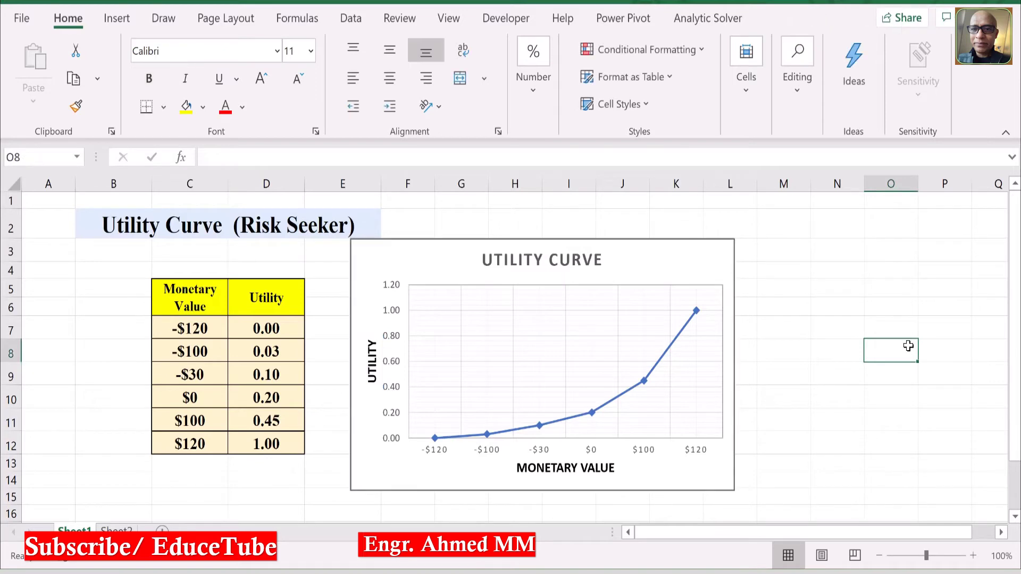
- Set the font colour of the UTILITY CURVE chart title to black
left_click(537, 271)
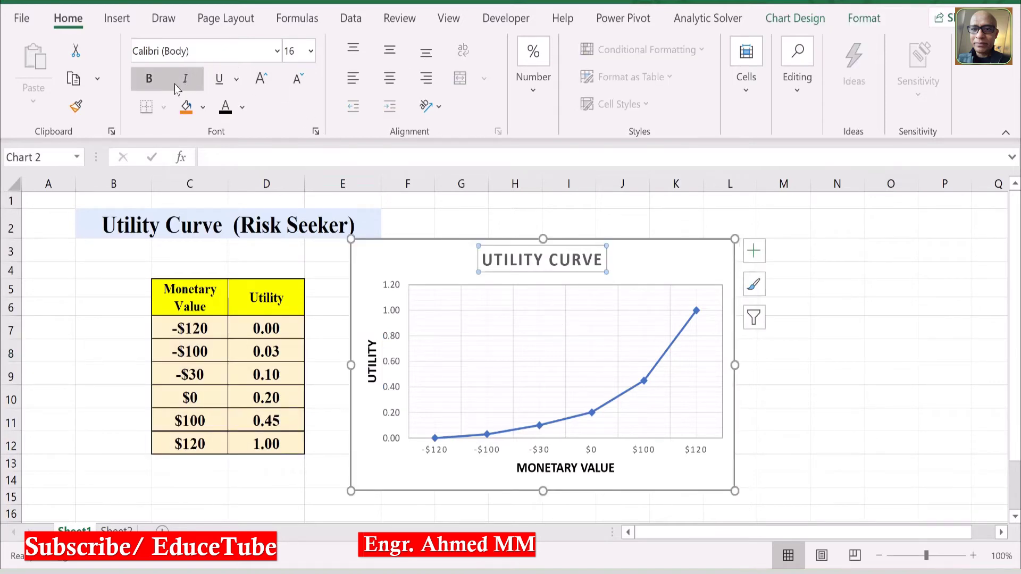
left_click(224, 112)
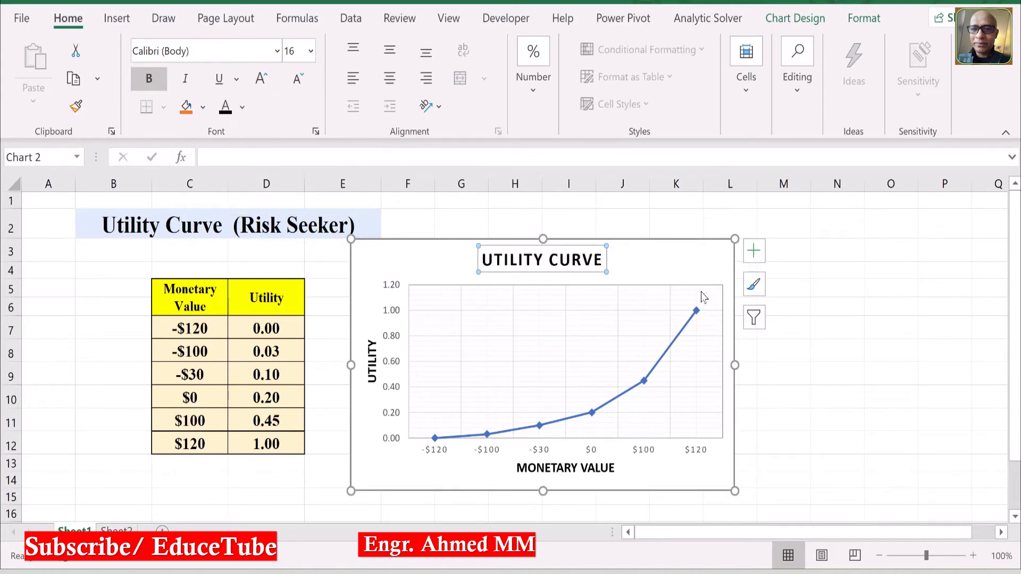
left_click(888, 367)
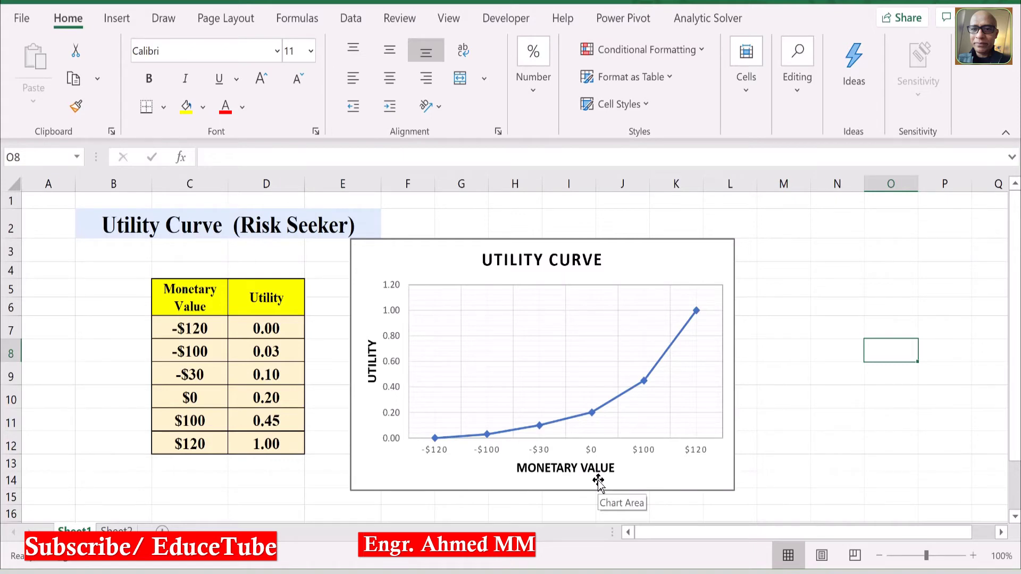
- Format the horizontal axis labels as bold black text with a font size of 10.5
left_click(644, 456)
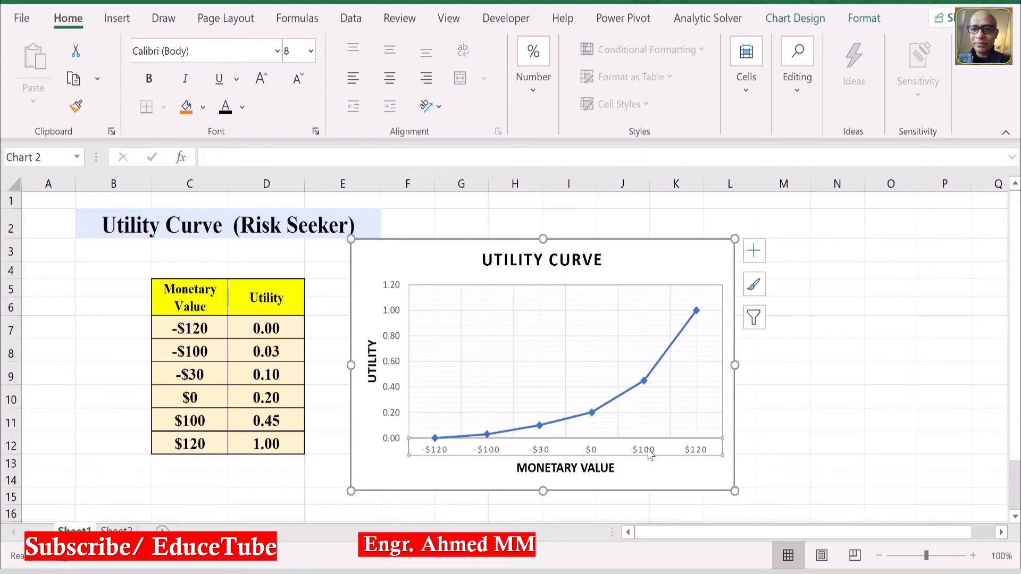
left_click(150, 79)
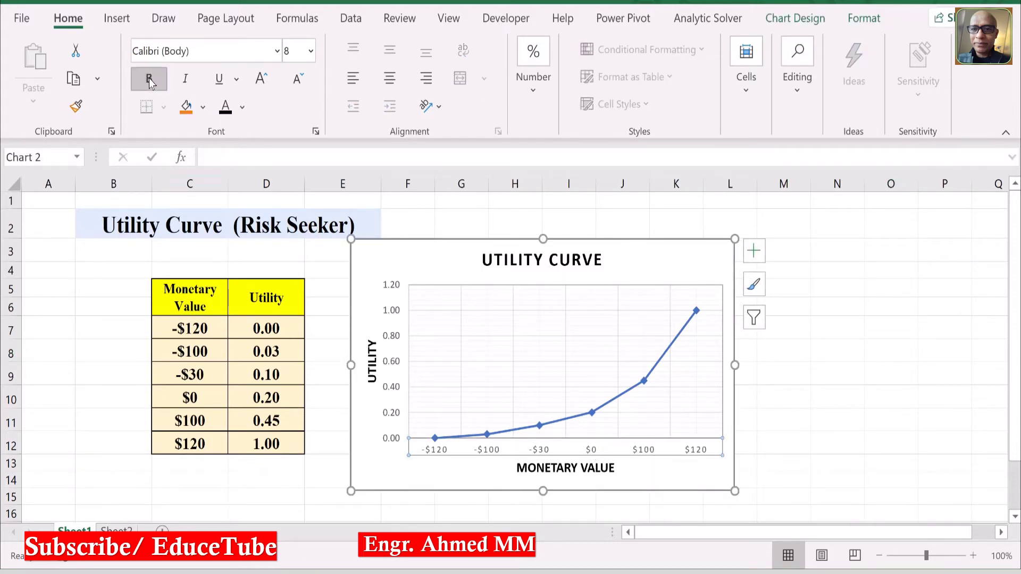
left_click(243, 108)
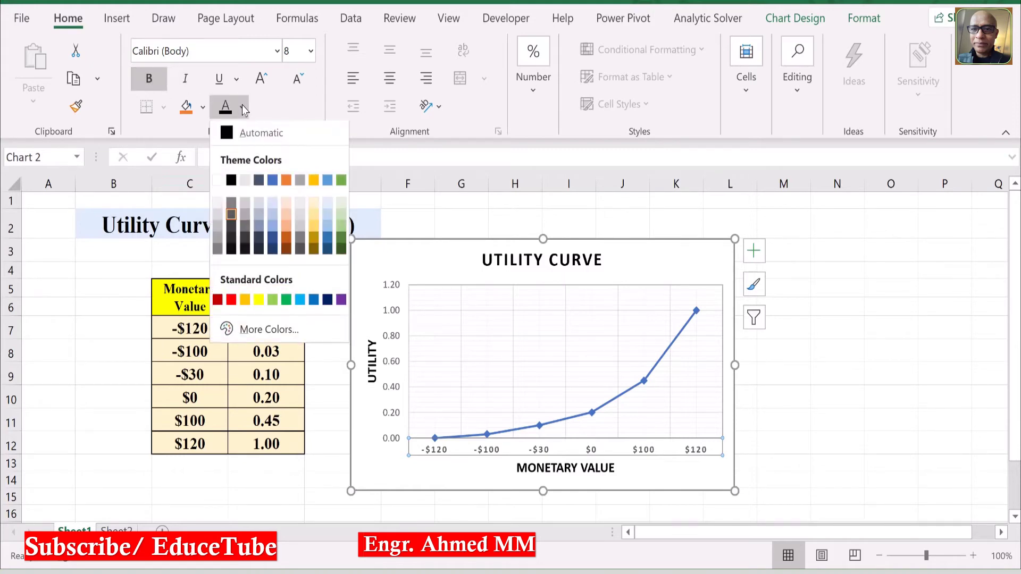
left_click(231, 183)
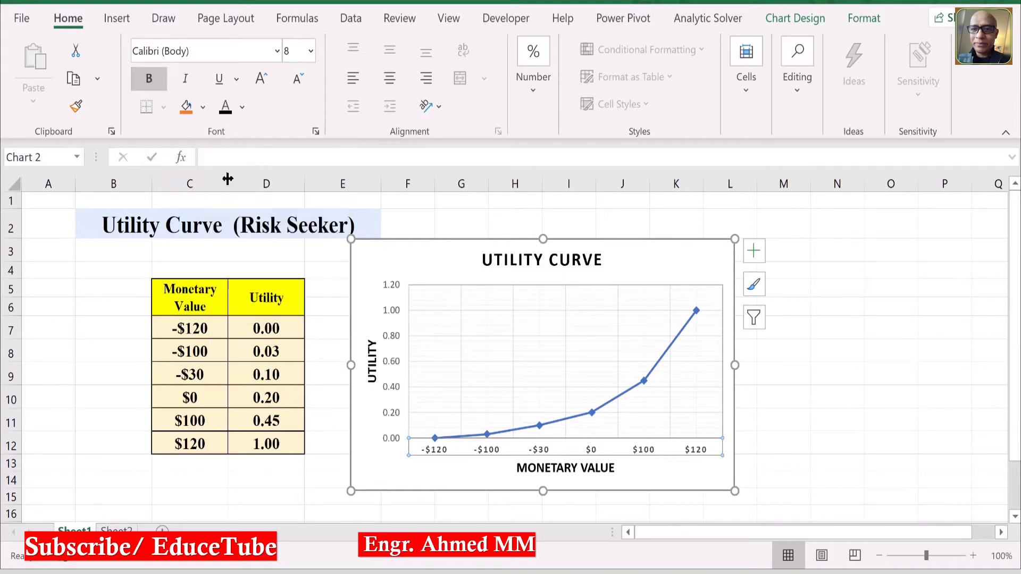
left_click(310, 51)
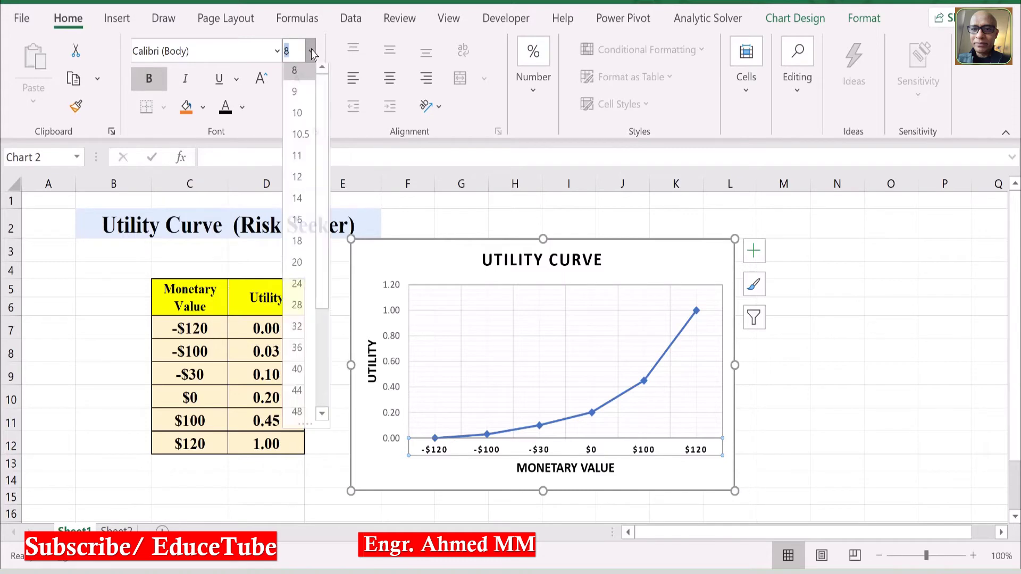
left_click(301, 140)
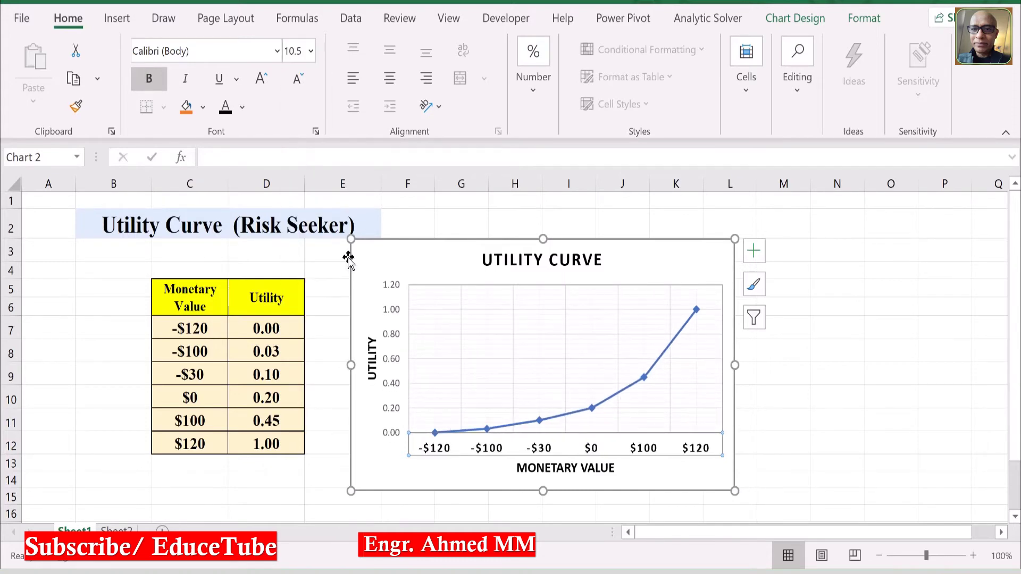
- Format the vertical axis labels as bold black text with a font size of 10.5
left_click(391, 388)
left_click(149, 80)
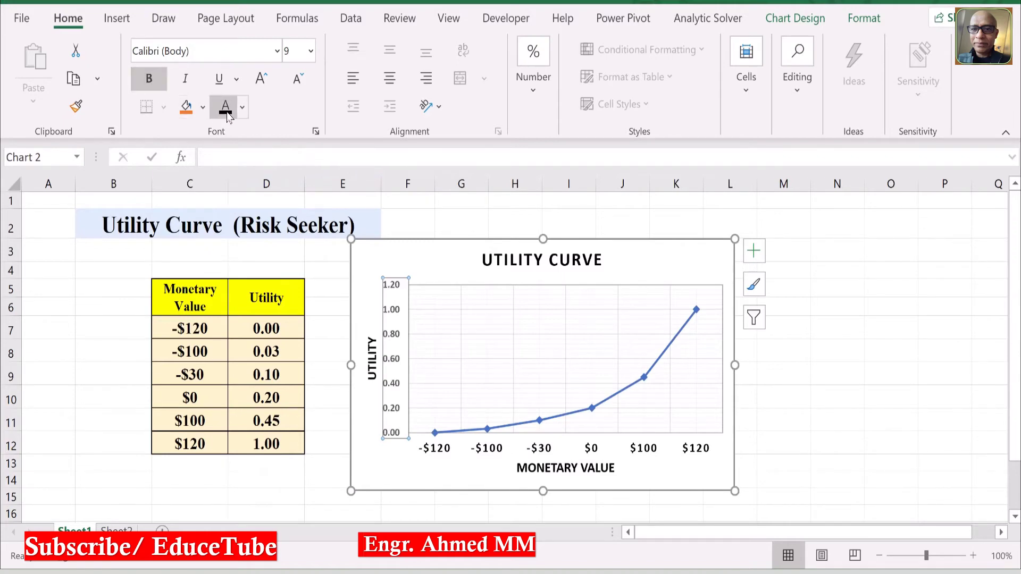
left_click(310, 51)
left_click(299, 139)
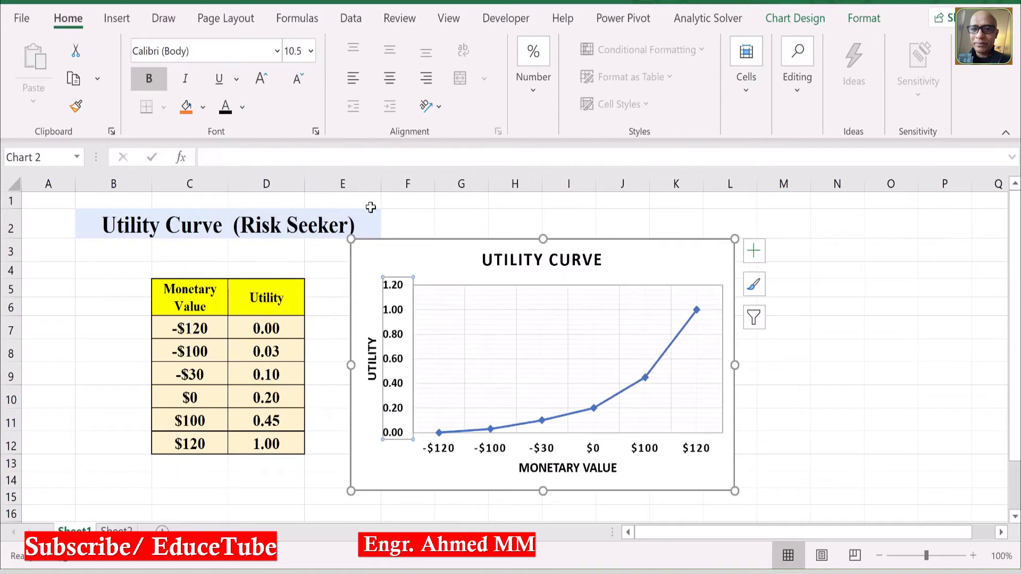
left_click(876, 391)
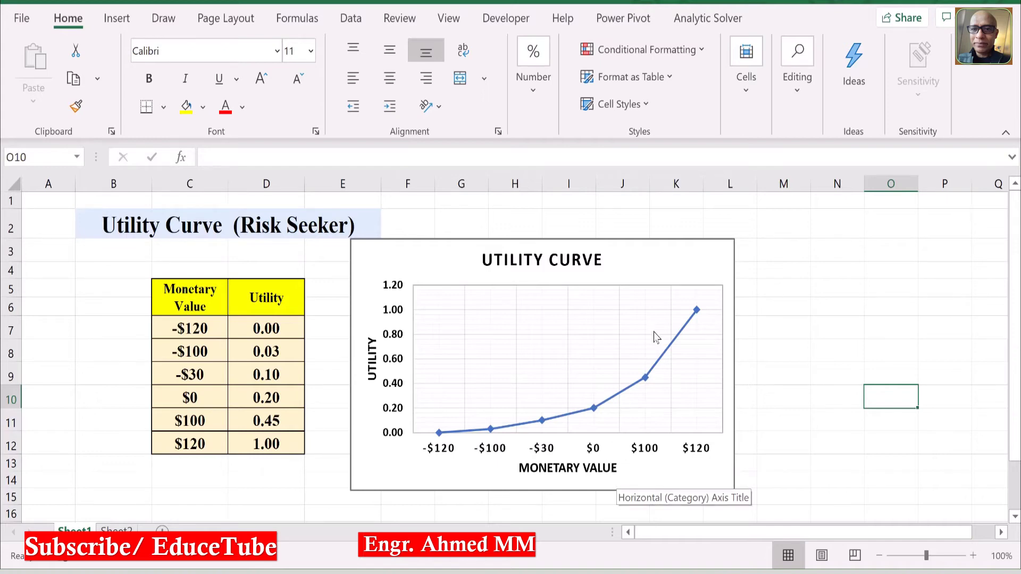
- Give the chart area a solid fill in a light grey theme colour
left_click(669, 266)
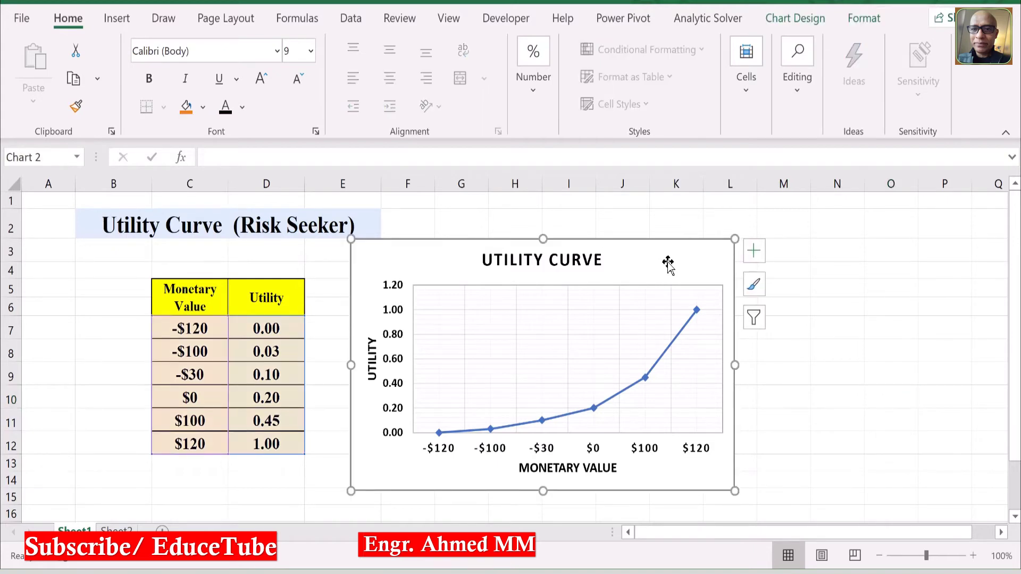
right_click(667, 264)
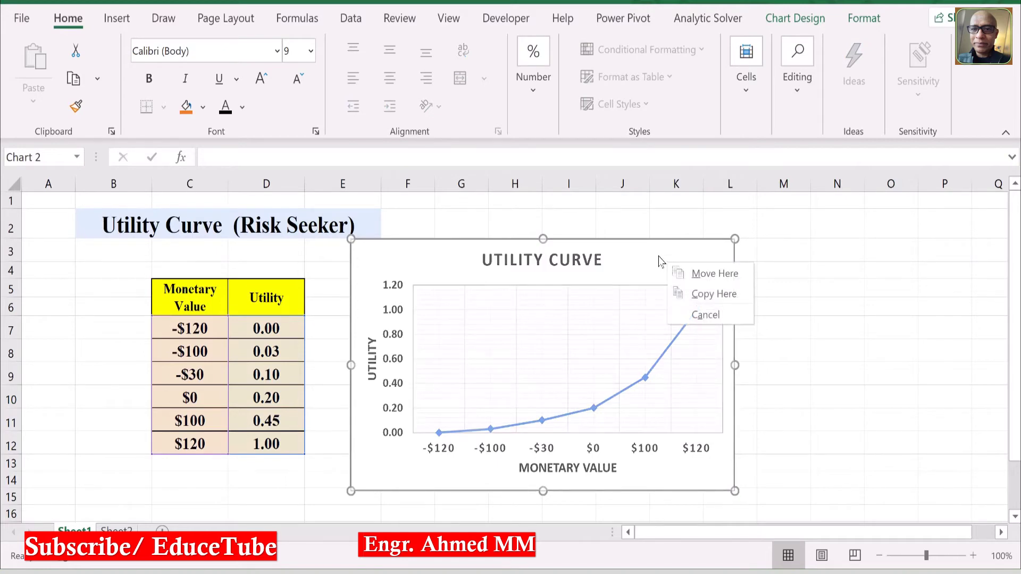
key("Escape")
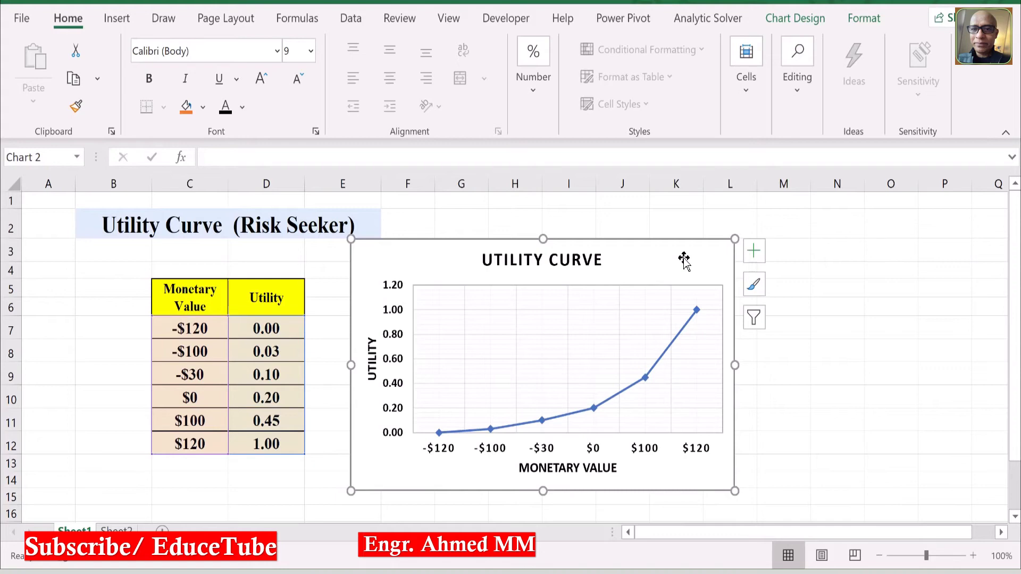
right_click(684, 258)
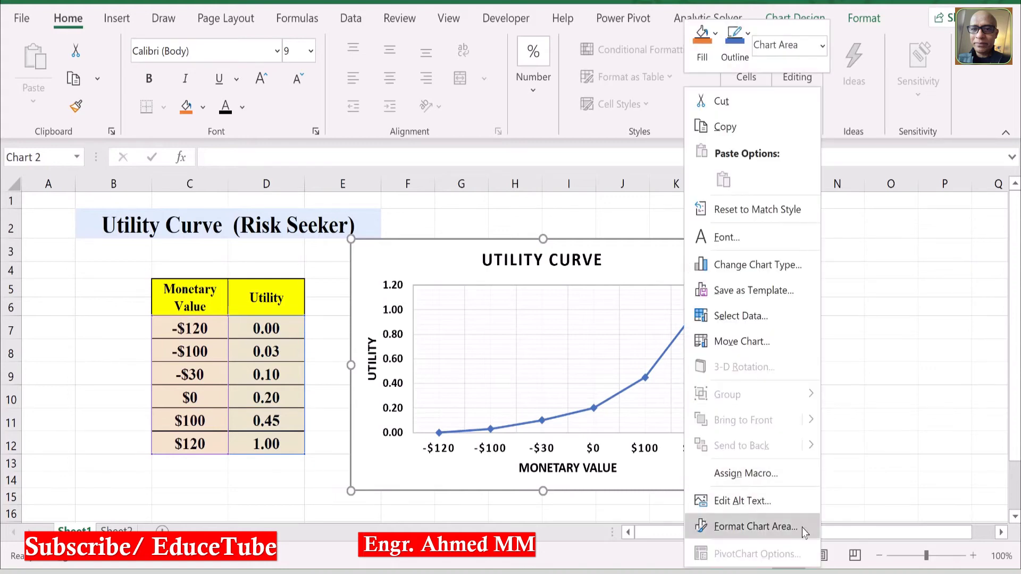
left_click(767, 526)
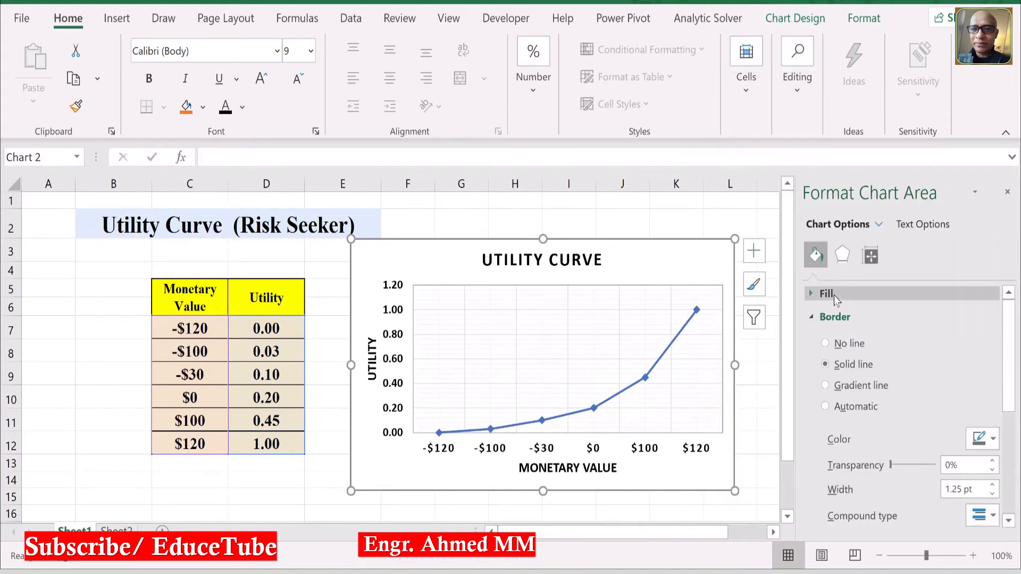
left_click(828, 293)
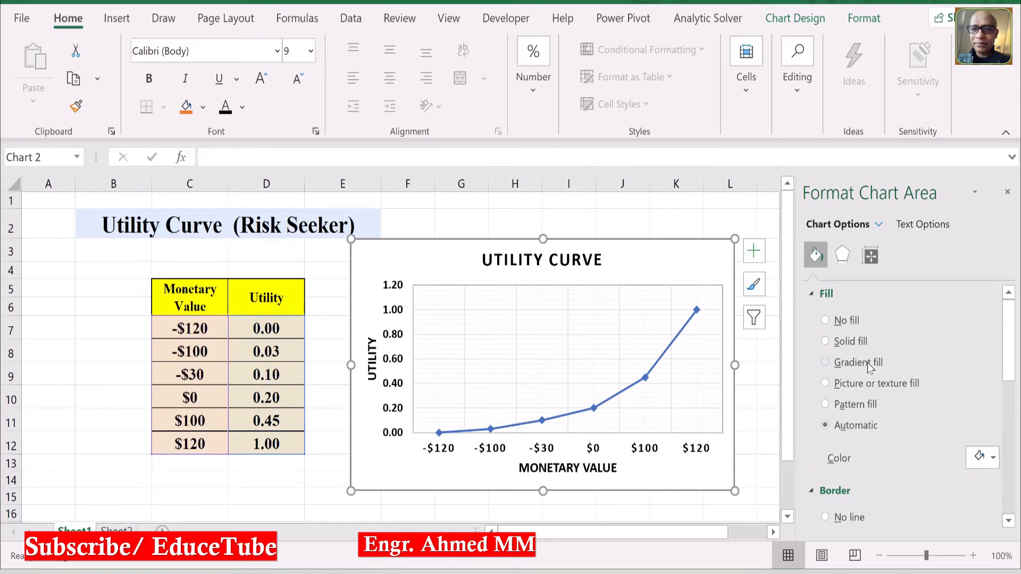
left_click(825, 341)
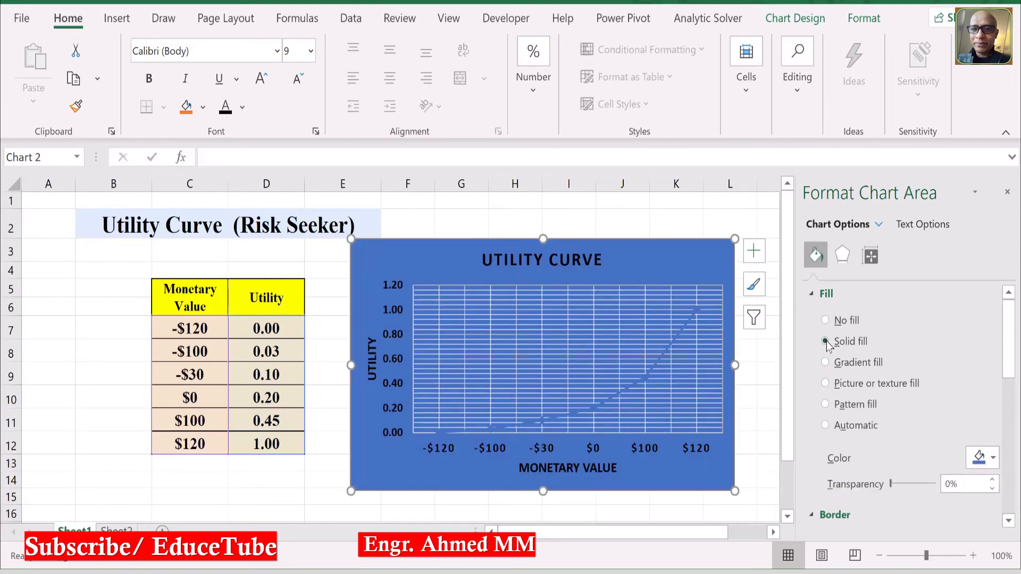
left_click(993, 458)
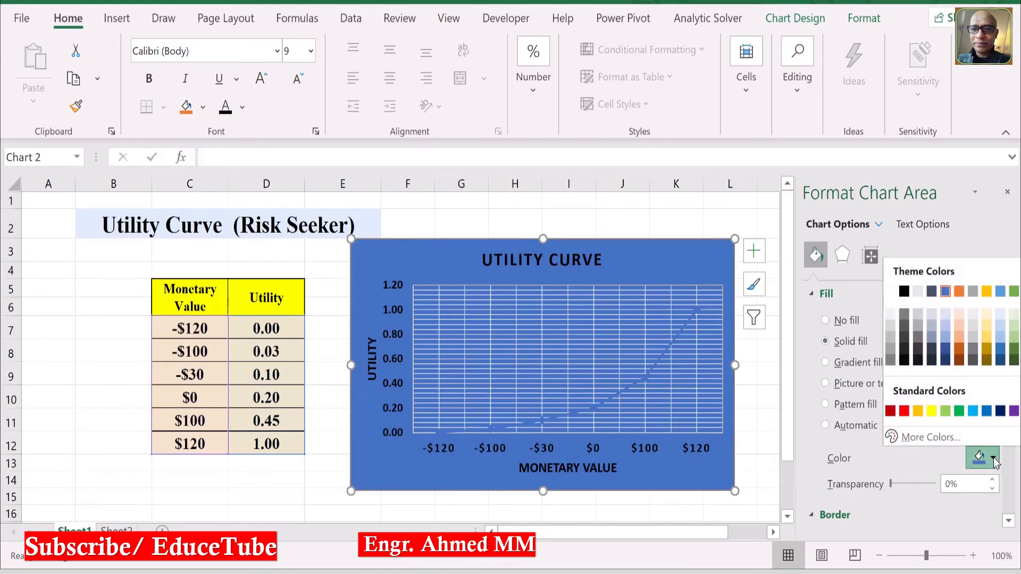
left_click(916, 314)
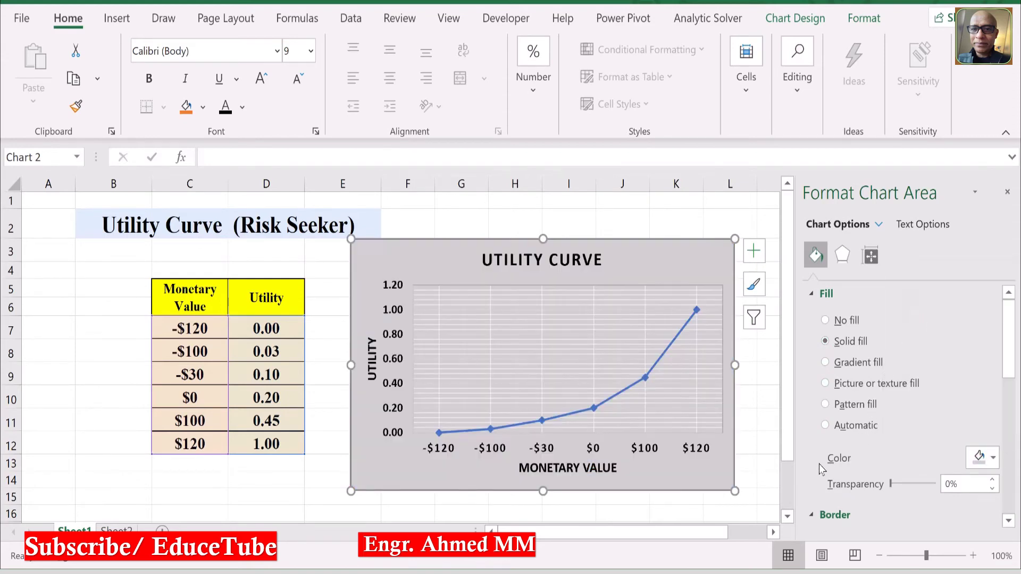
- Give the plot area behind the utility curve a solid fill in the lightest gold theme shade
left_click(693, 379)
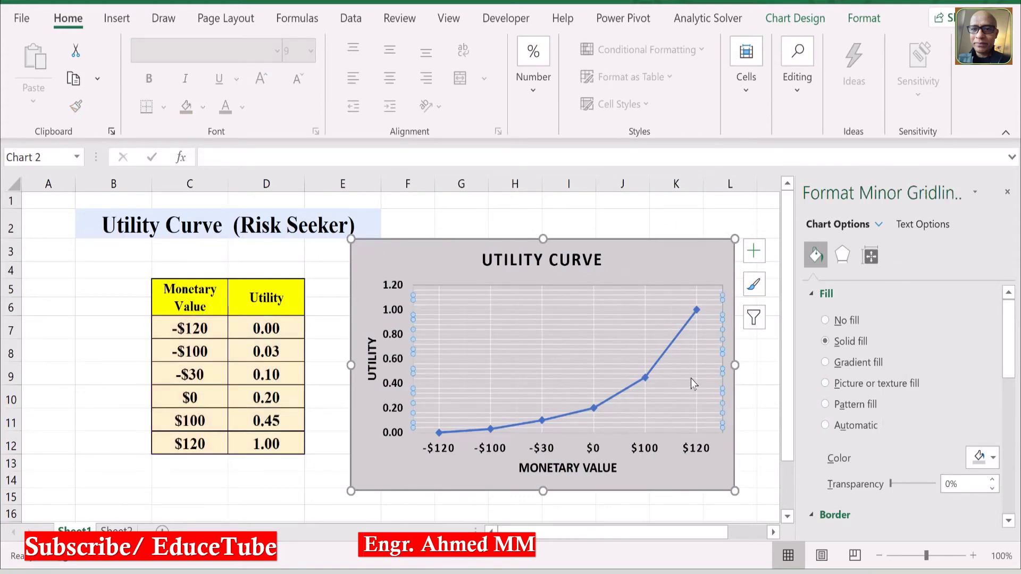
left_click(626, 285)
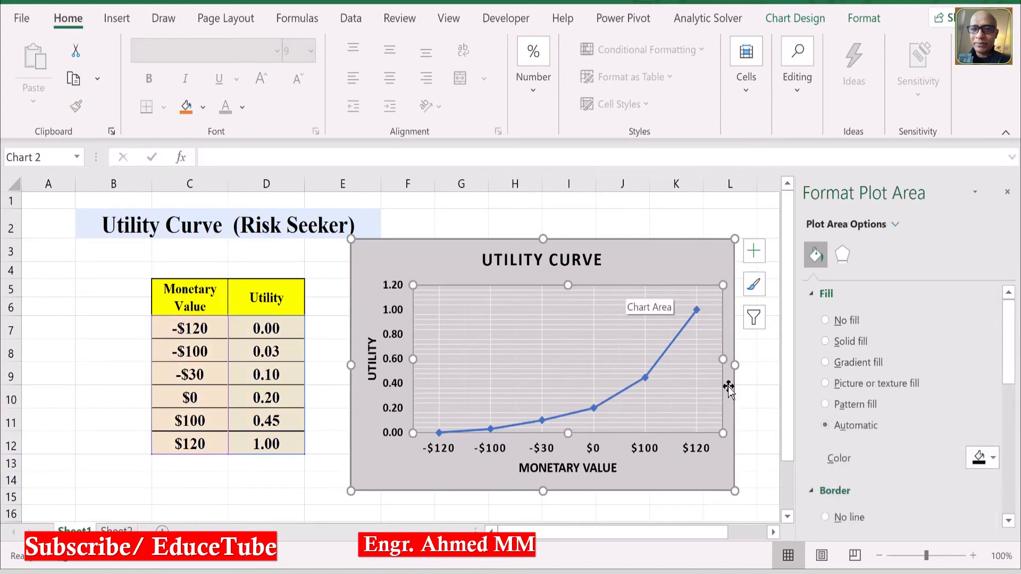
left_click(826, 342)
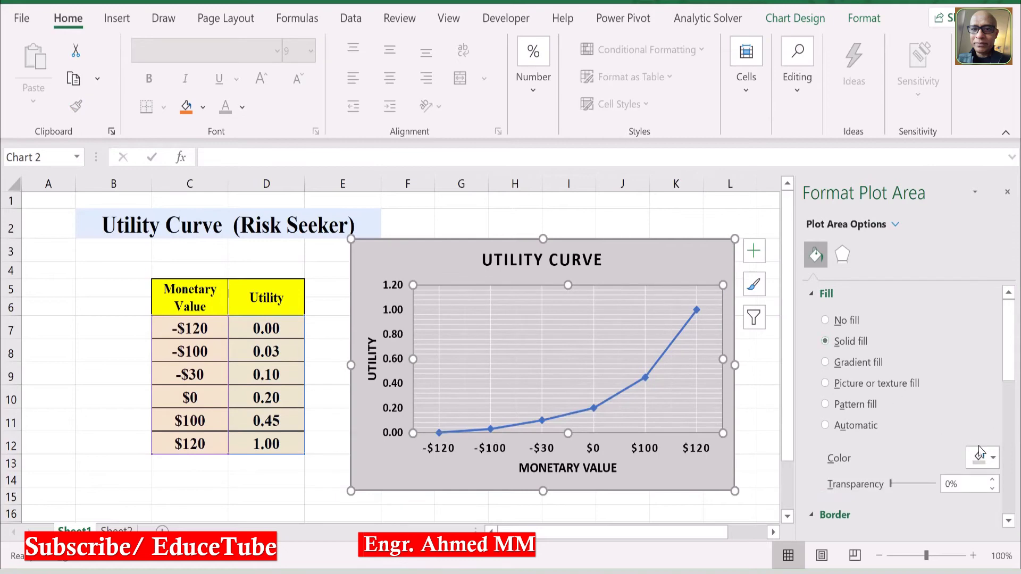
left_click(991, 461)
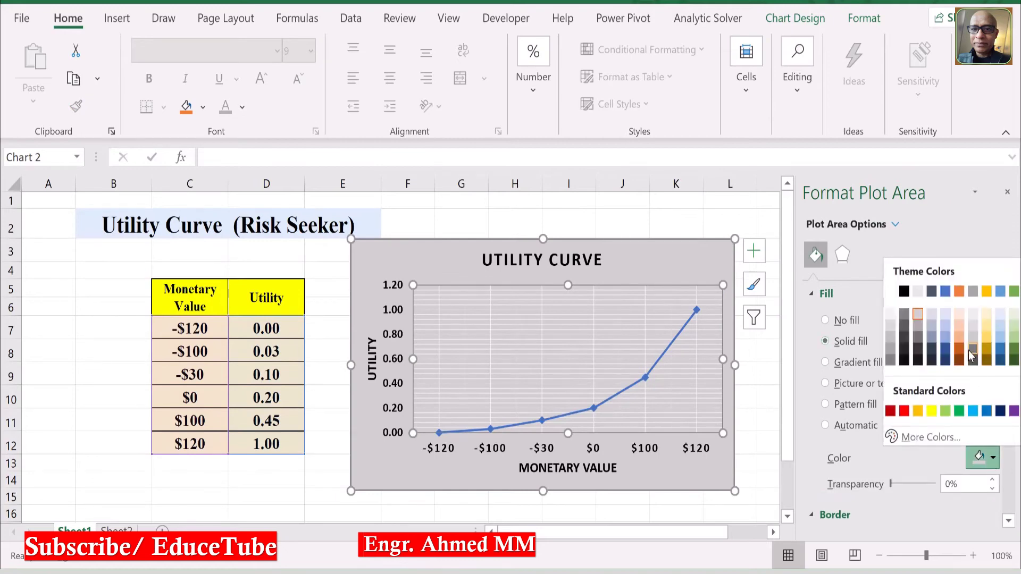
left_click(987, 316)
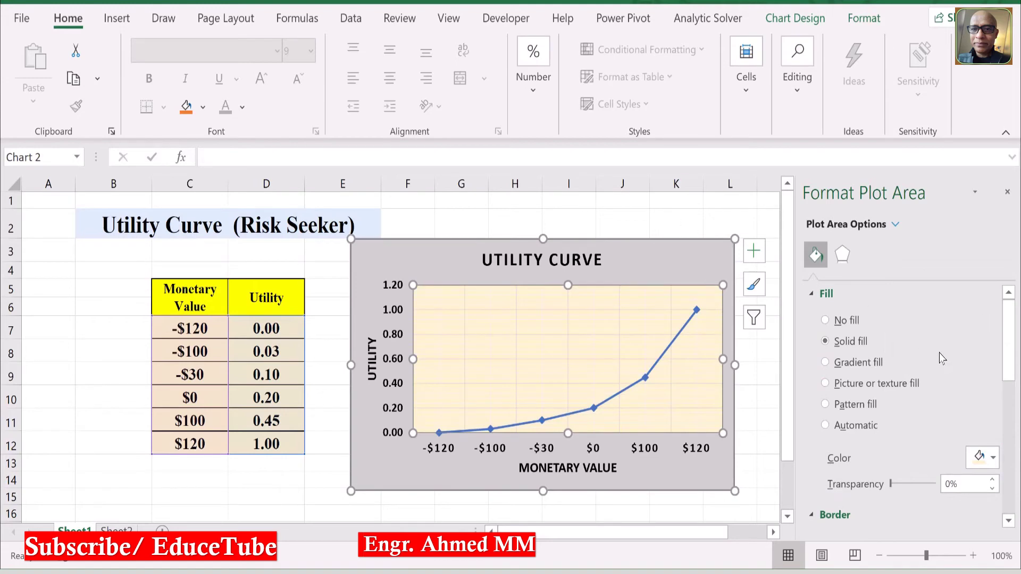
- Recolour the plot area's solid fill, trying a dark grey shade before settling on a near-white grey theme shade
left_click(993, 459)
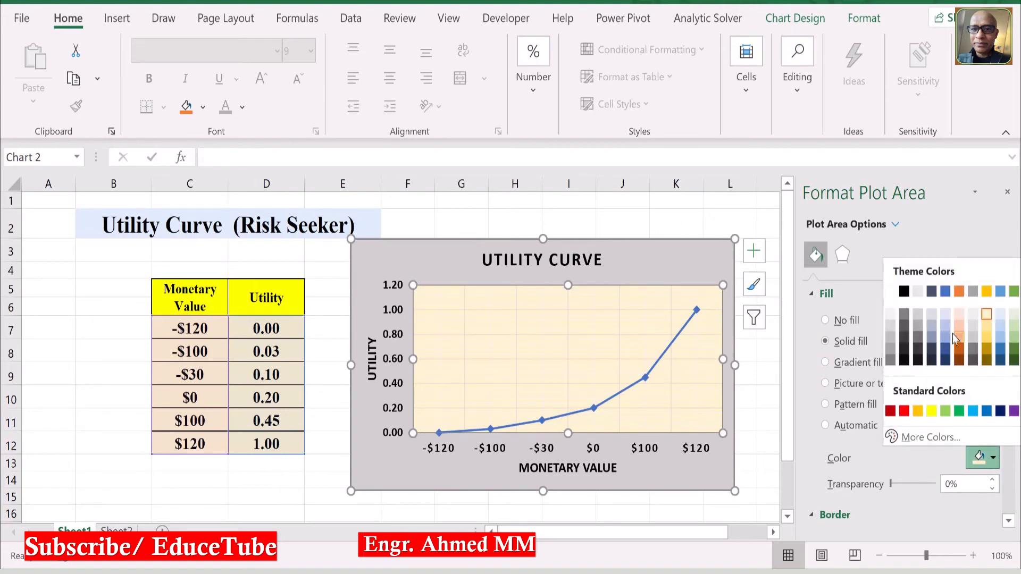
left_click(916, 337)
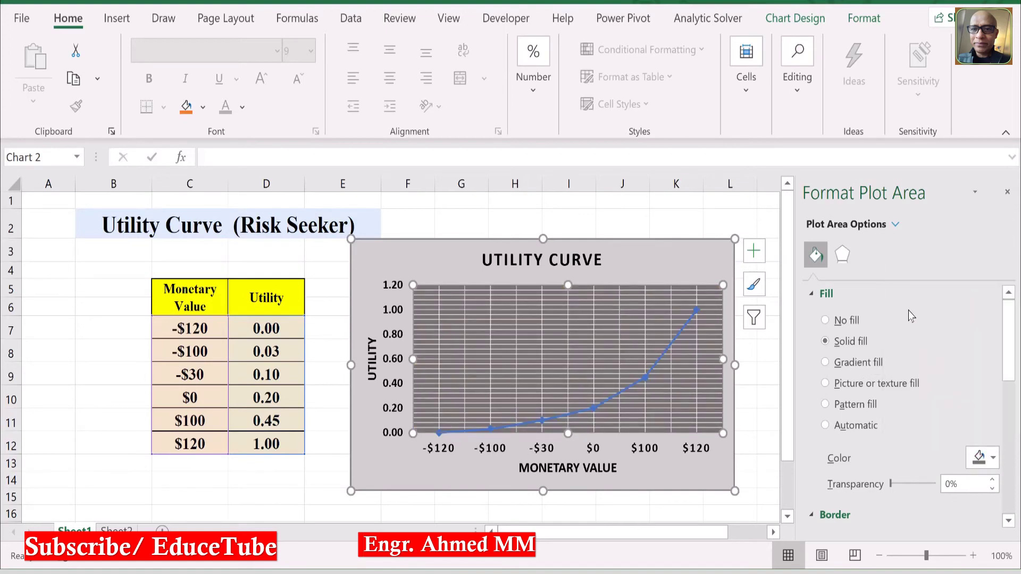
left_click(993, 460)
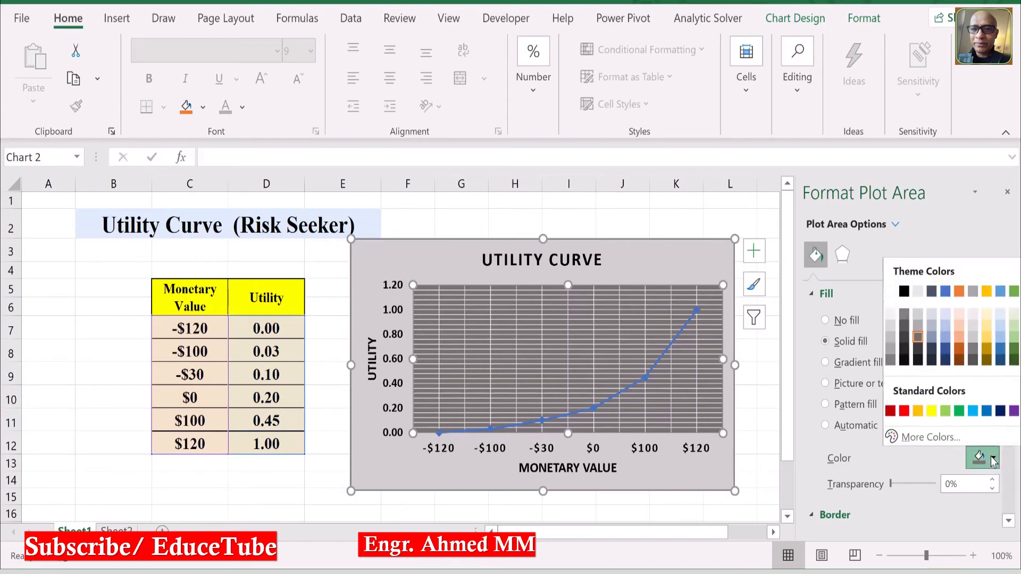
left_click(891, 315)
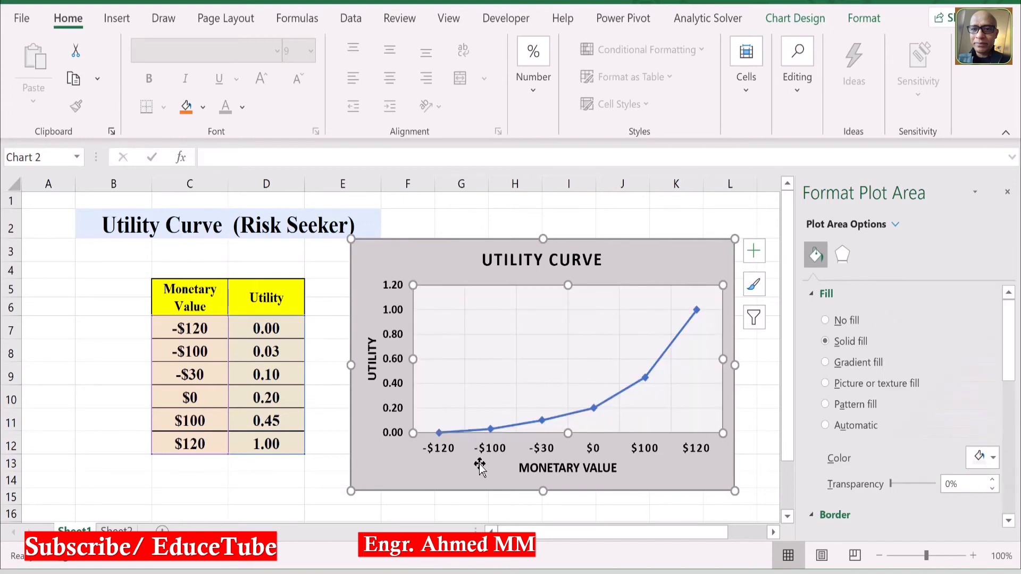
left_click(298, 489)
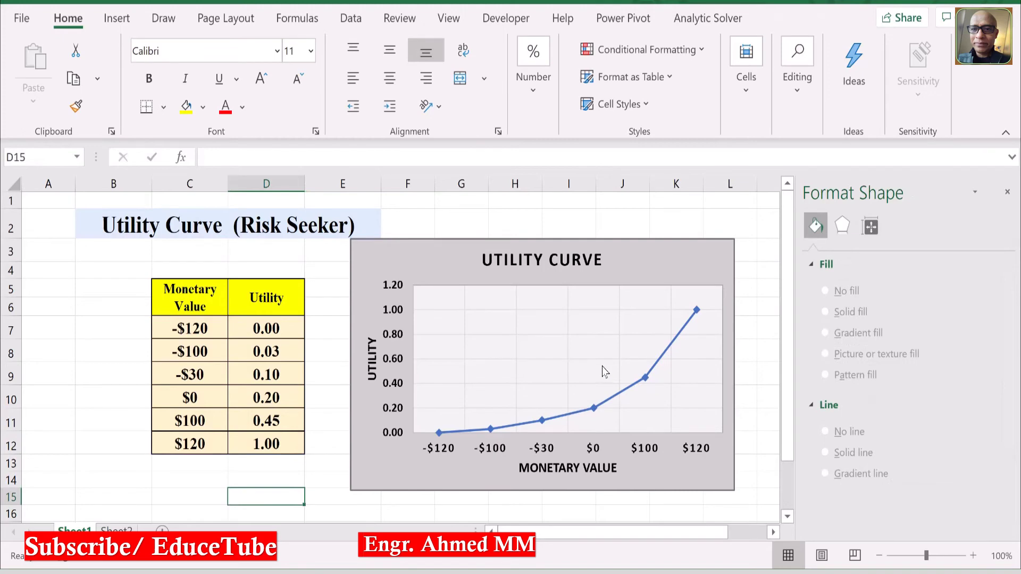
- Colour the horizontal axis's major gridlines in a dark blue theme shade
left_click(646, 449)
right_click(644, 445)
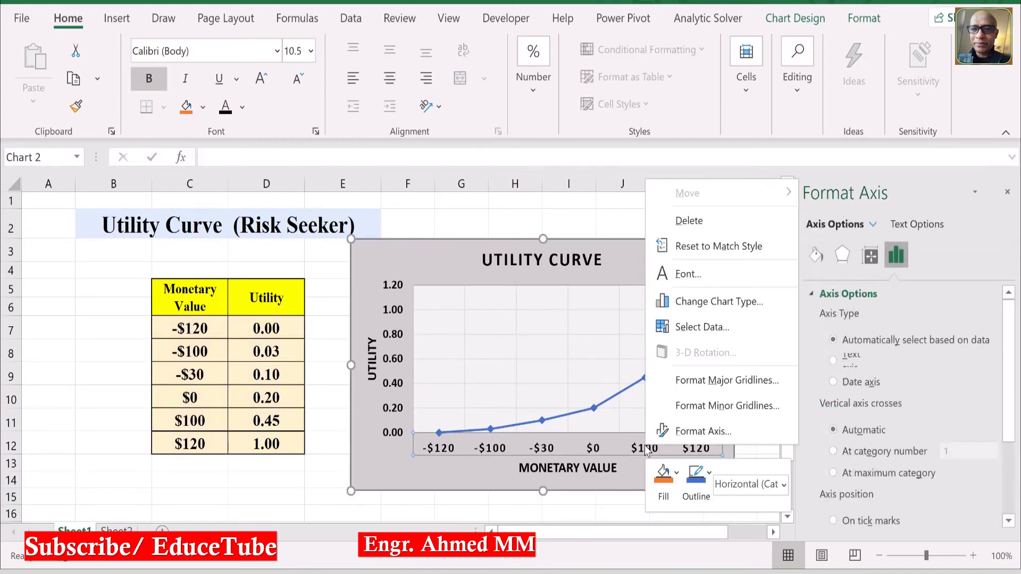
left_click(741, 381)
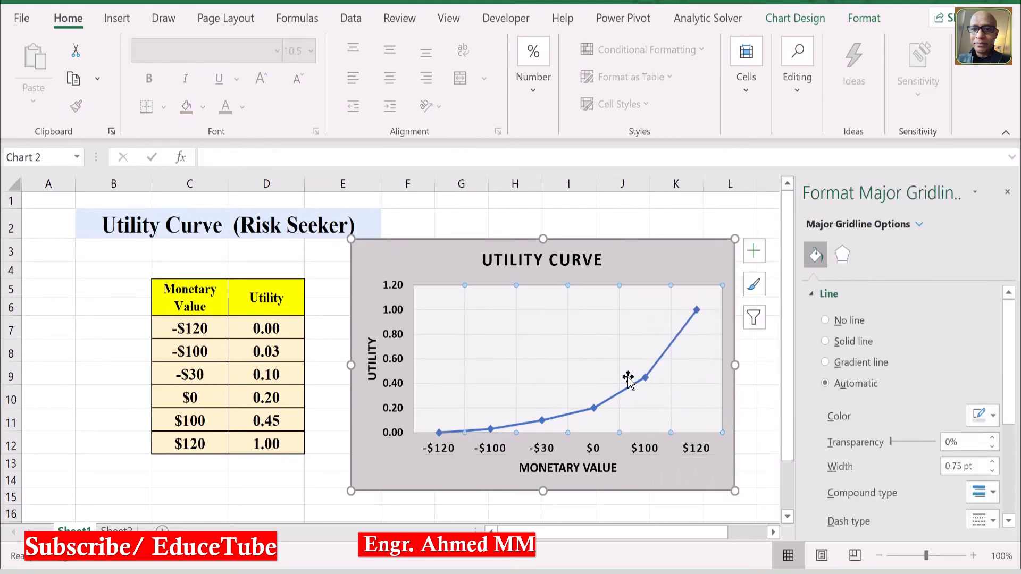
left_click(993, 417)
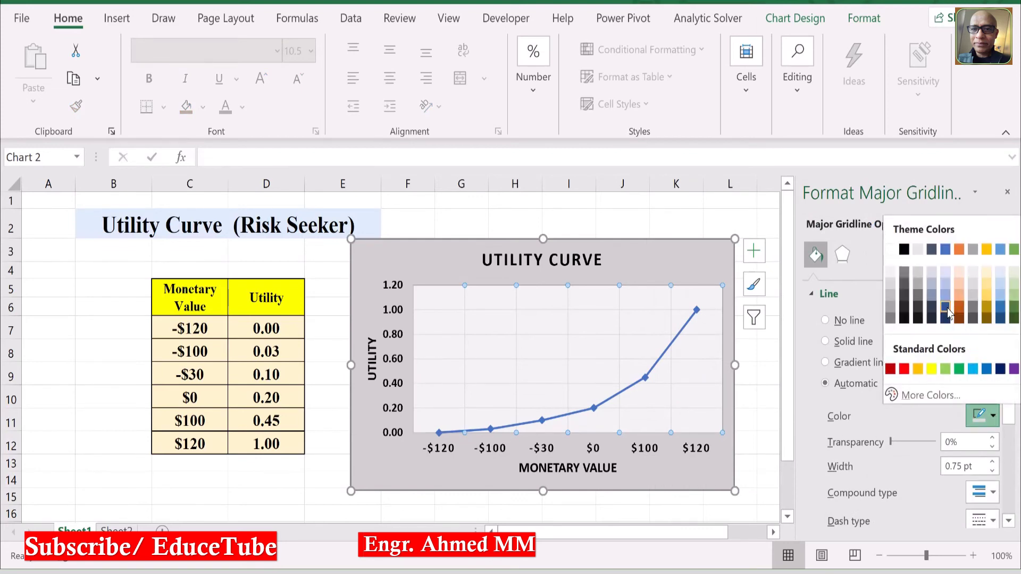
left_click(946, 309)
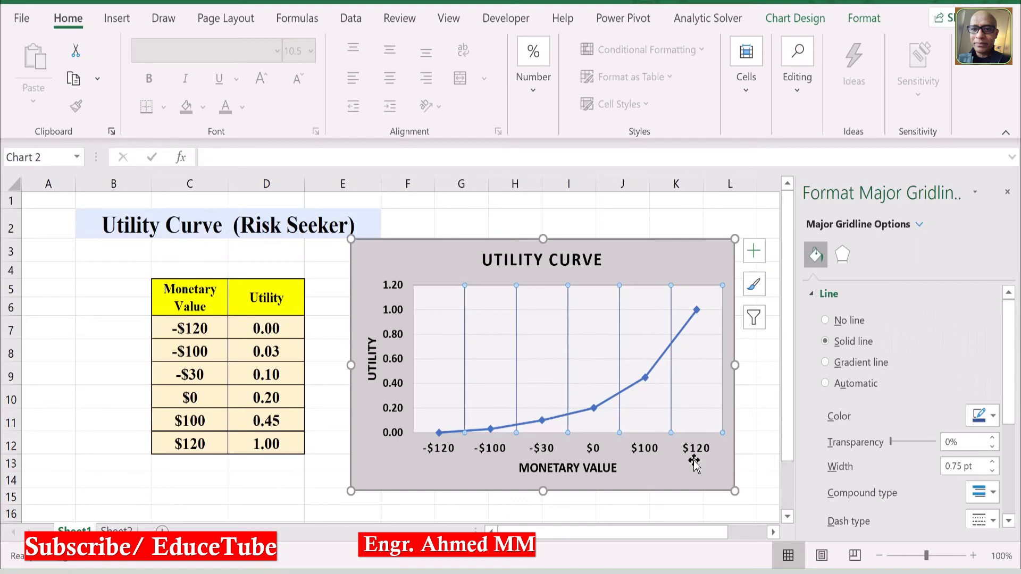
left_click(771, 393)
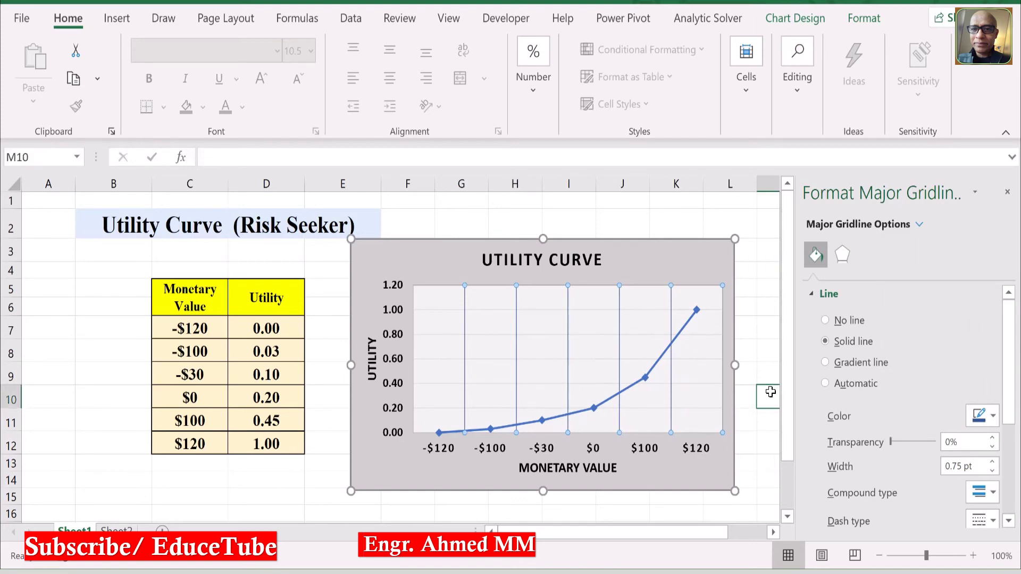
- Colour the horizontal axis's minor gridlines in a light grey theme shade
left_click(591, 450)
right_click(591, 449)
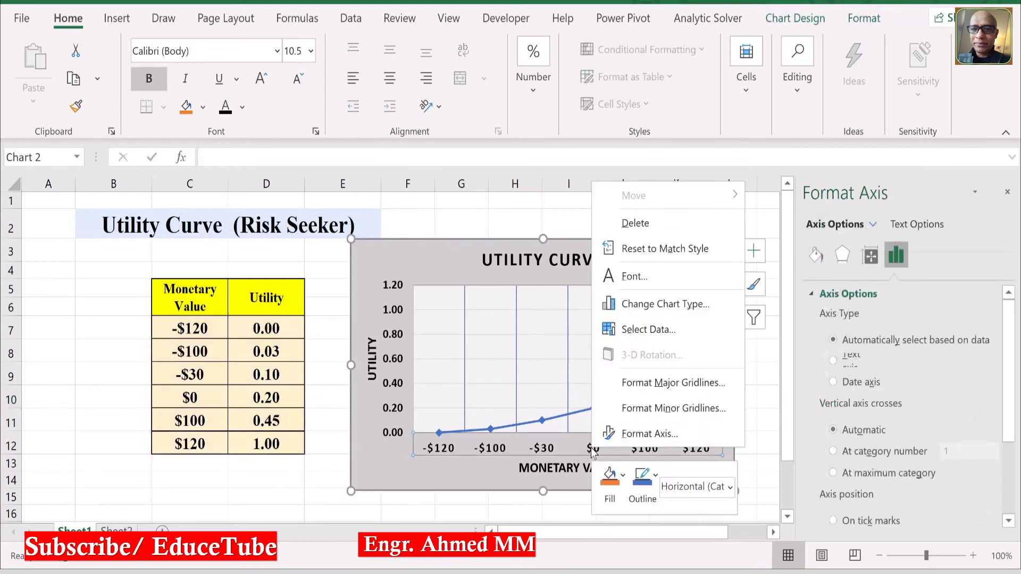
left_click(671, 408)
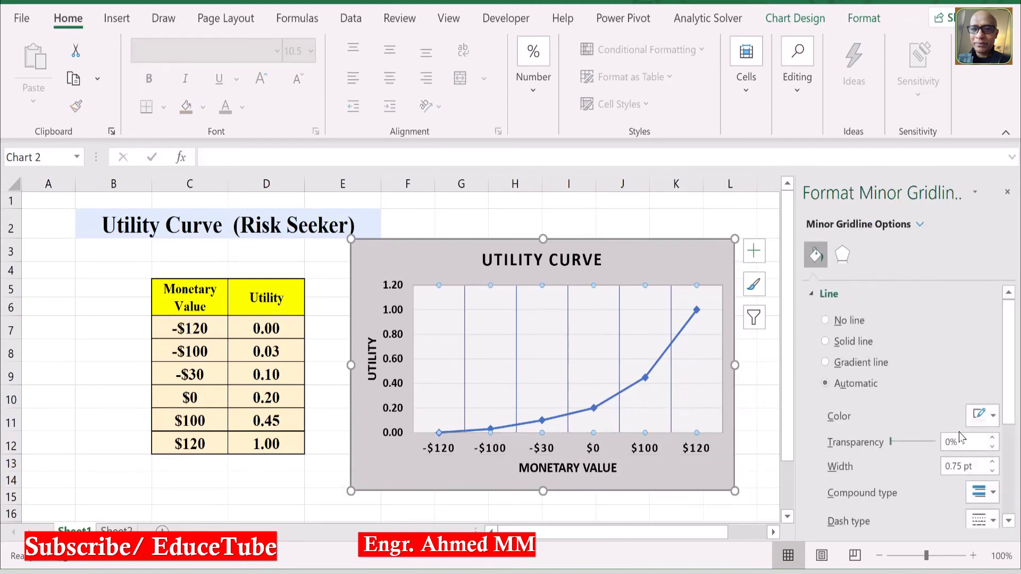
left_click(991, 416)
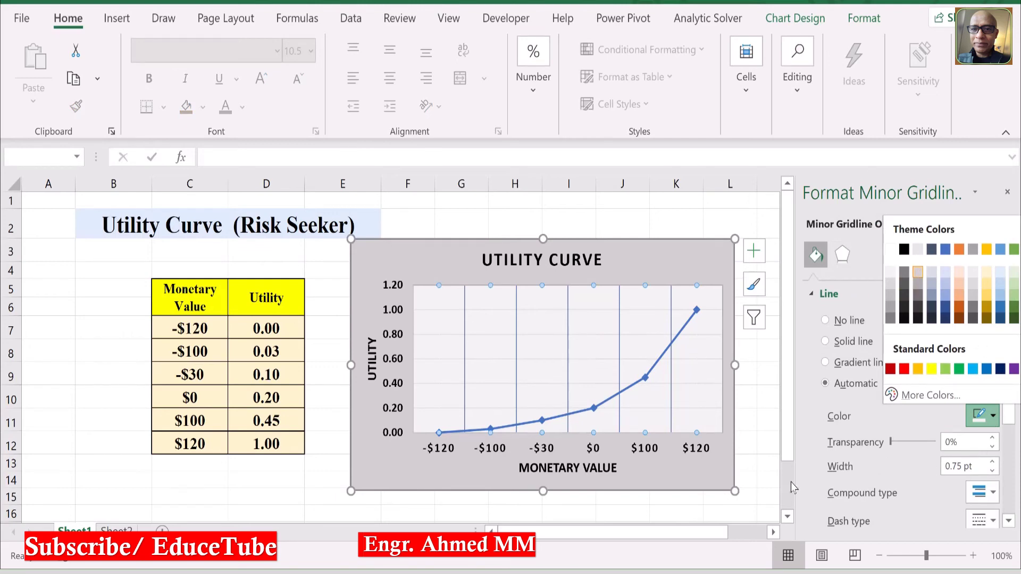
left_click(958, 335)
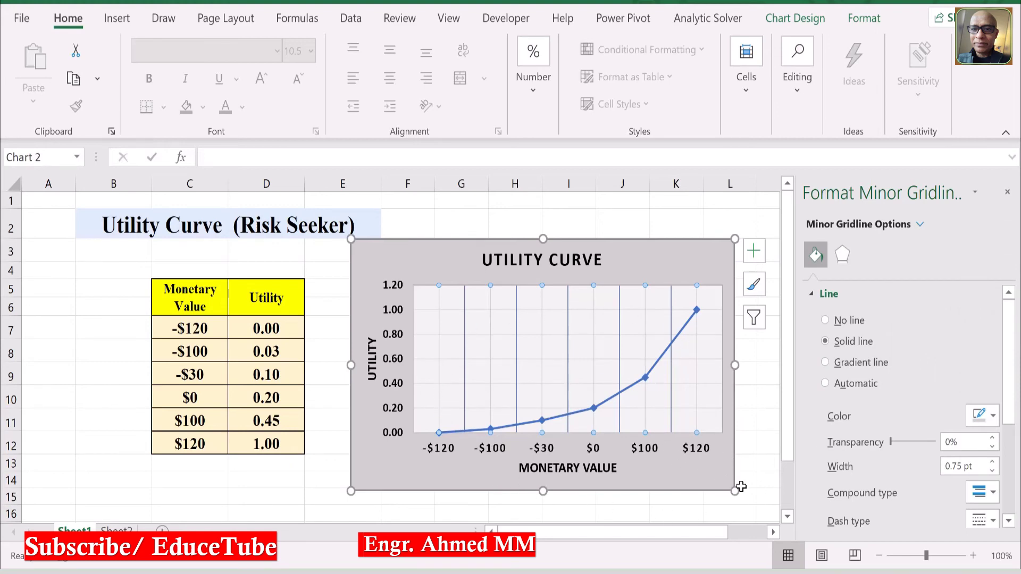
left_click(761, 462)
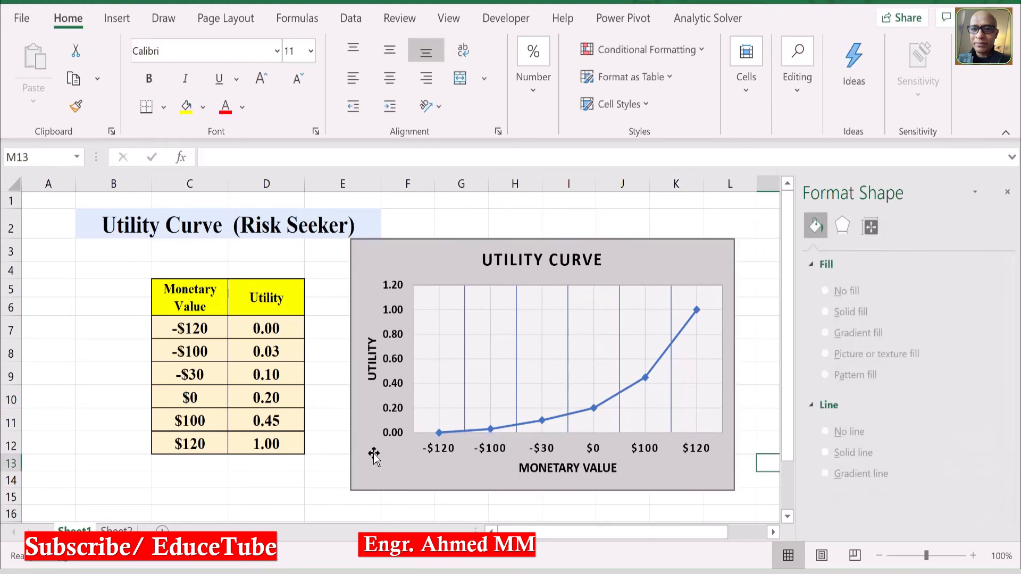
- Colour the vertical axis's major gridlines in the same dark blue theme shade as the other major gridlines
left_click(397, 359)
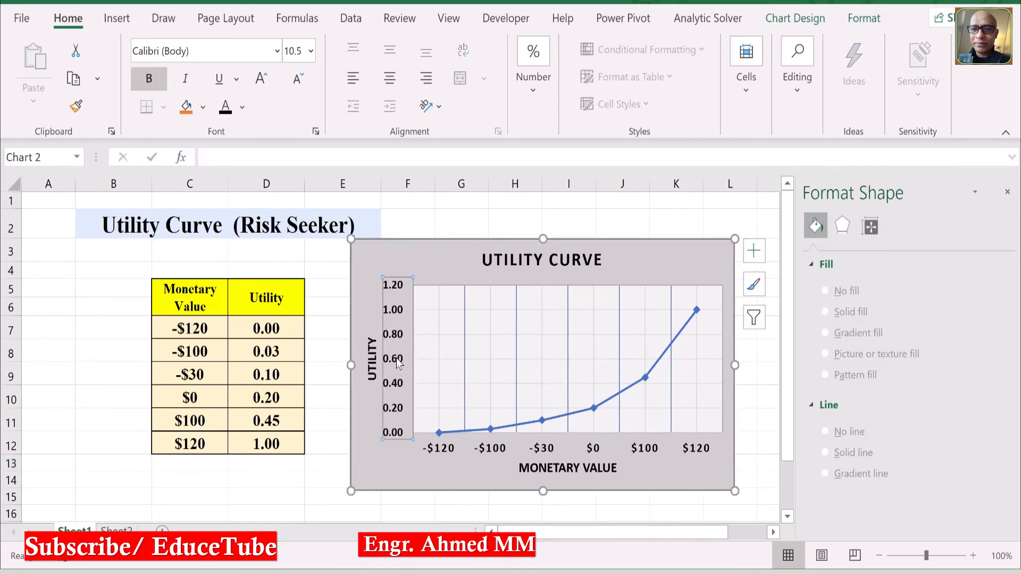
right_click(397, 362)
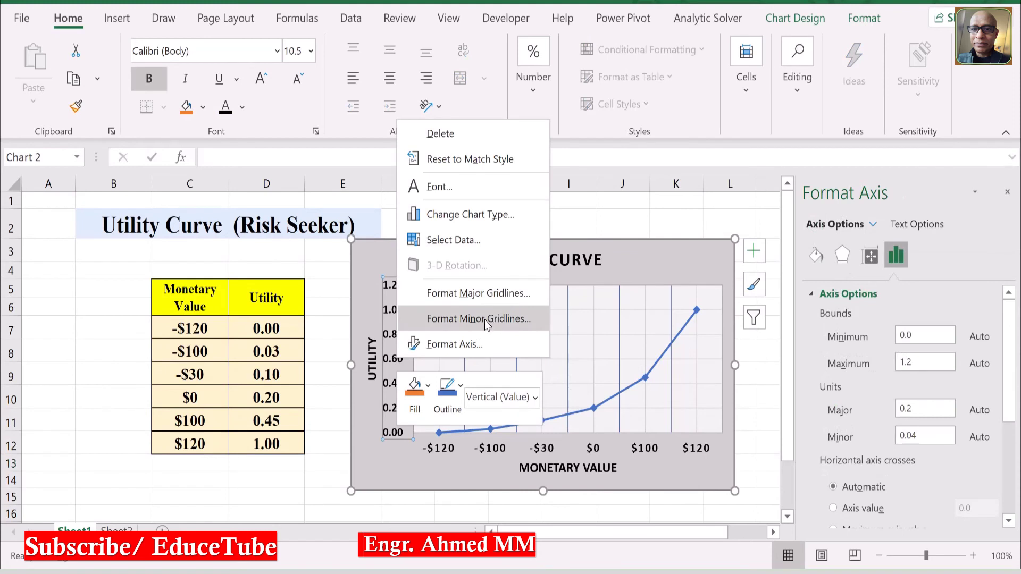
left_click(470, 291)
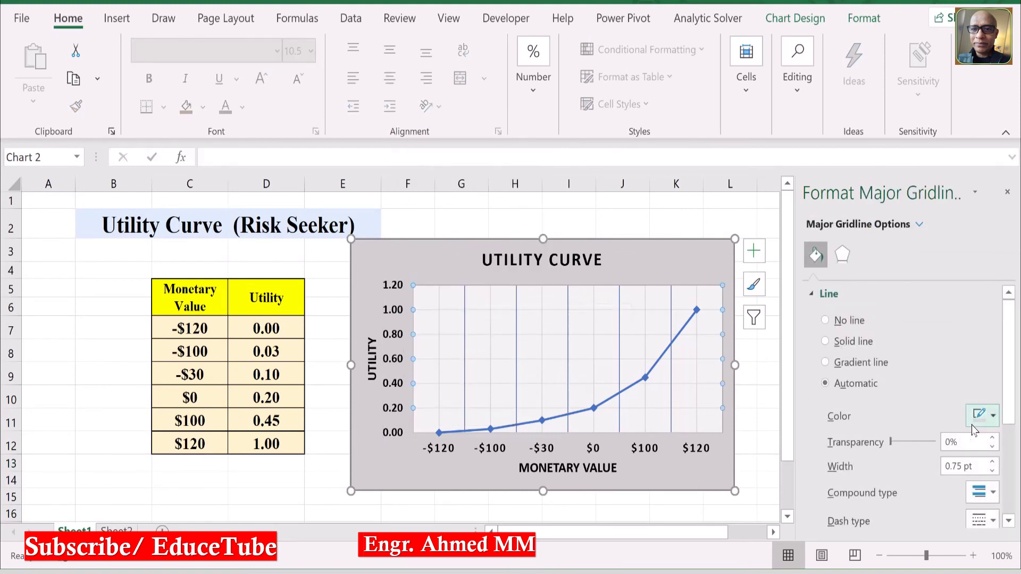
left_click(989, 416)
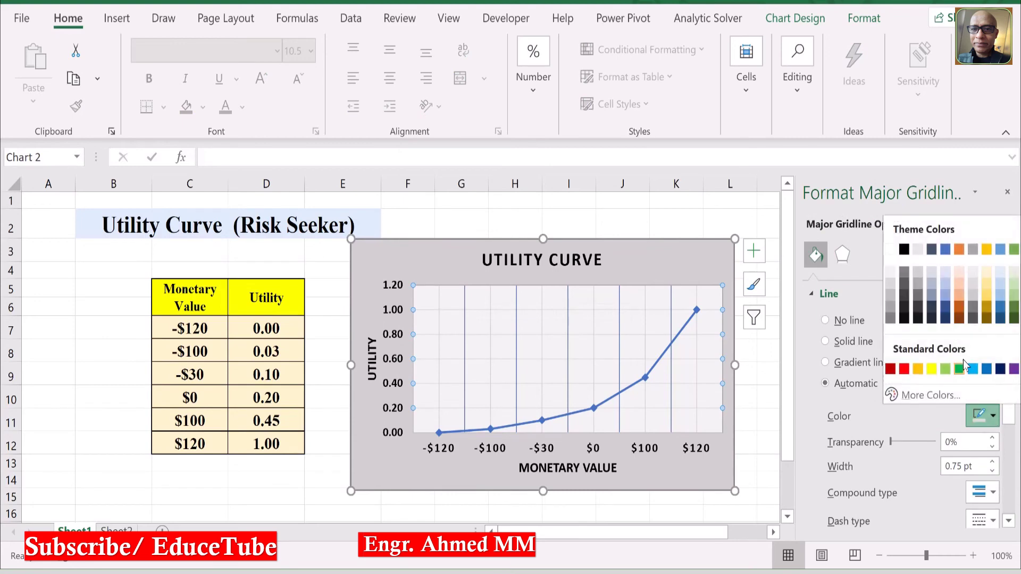
left_click(945, 309)
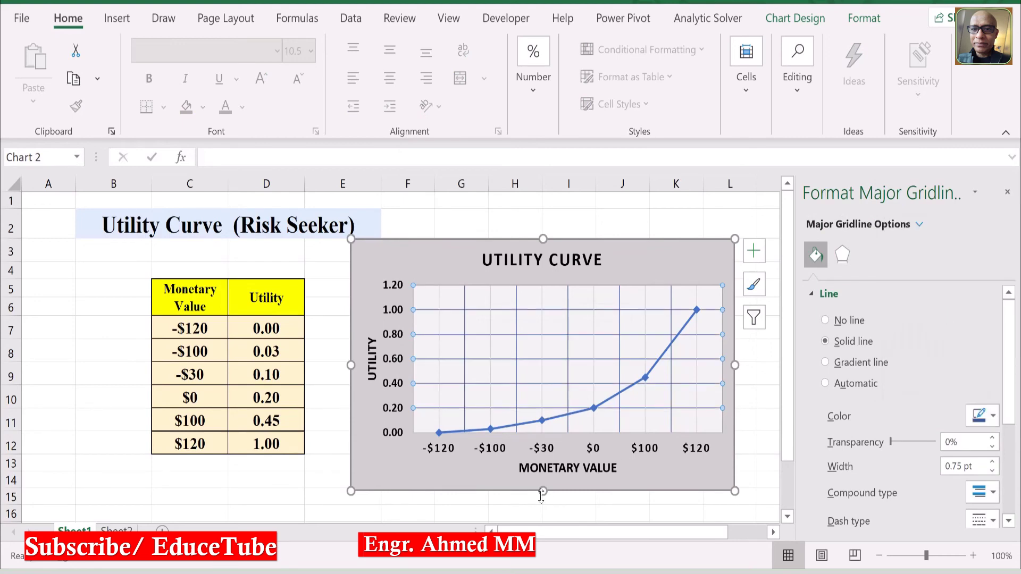
left_click(308, 498)
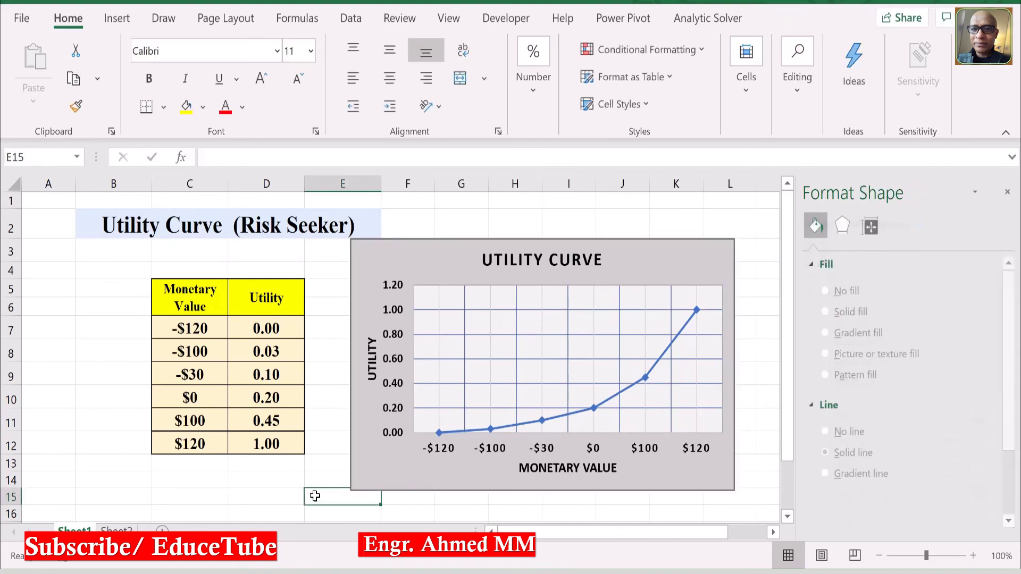
- Colour the vertical axis's minor gridlines in a light grey theme shade
right_click(398, 362)
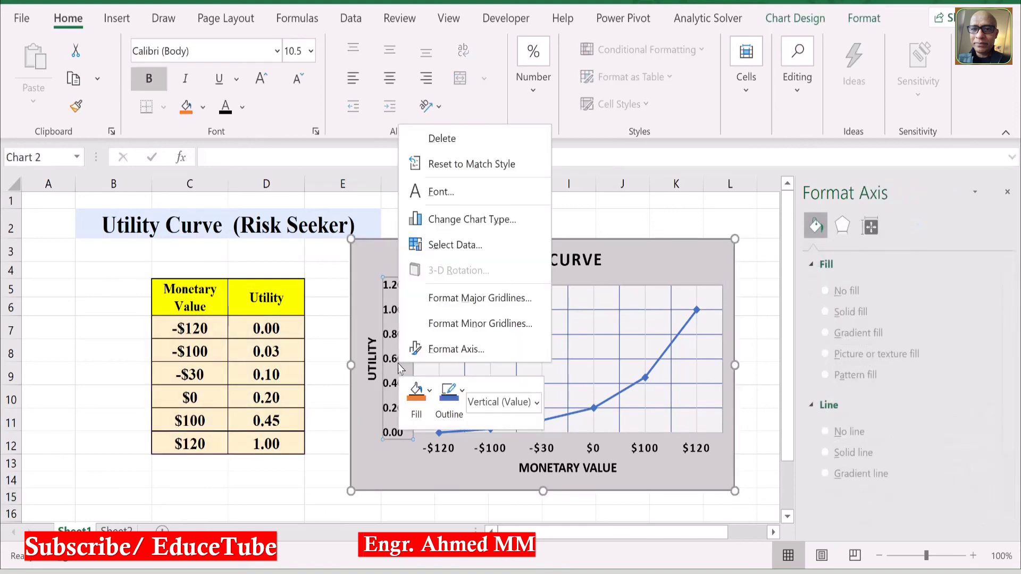
left_click(461, 324)
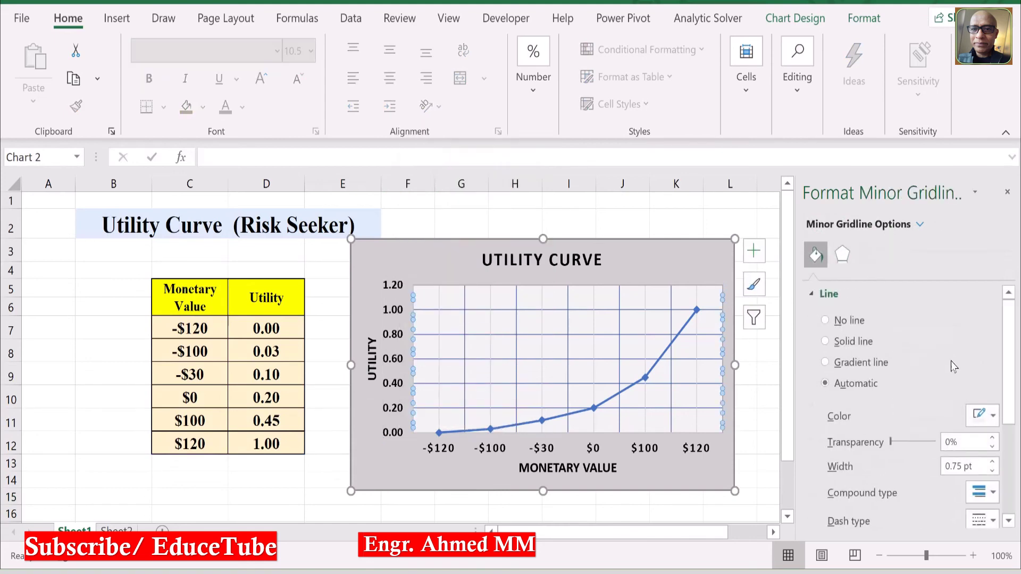
left_click(993, 417)
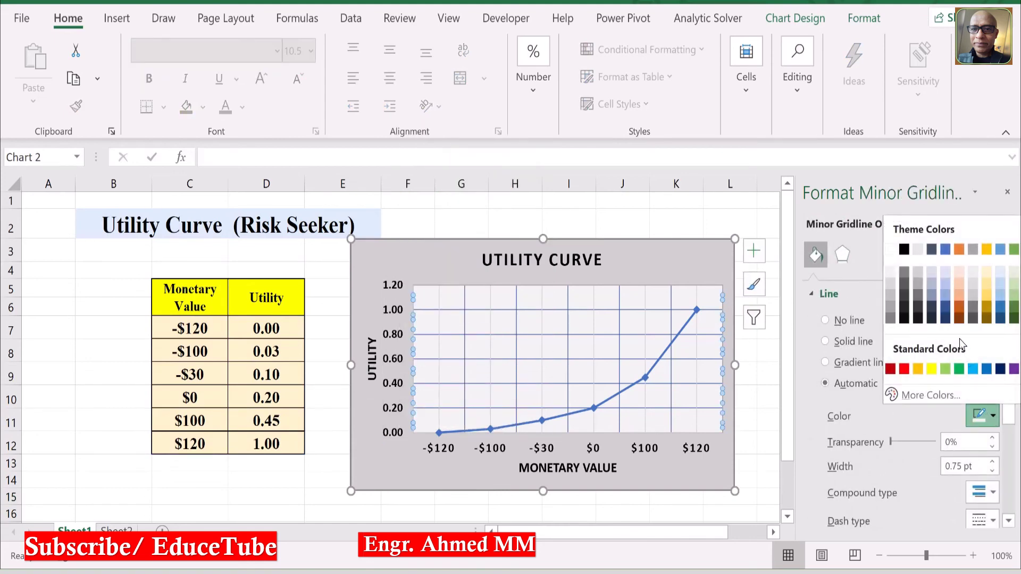
left_click(916, 272)
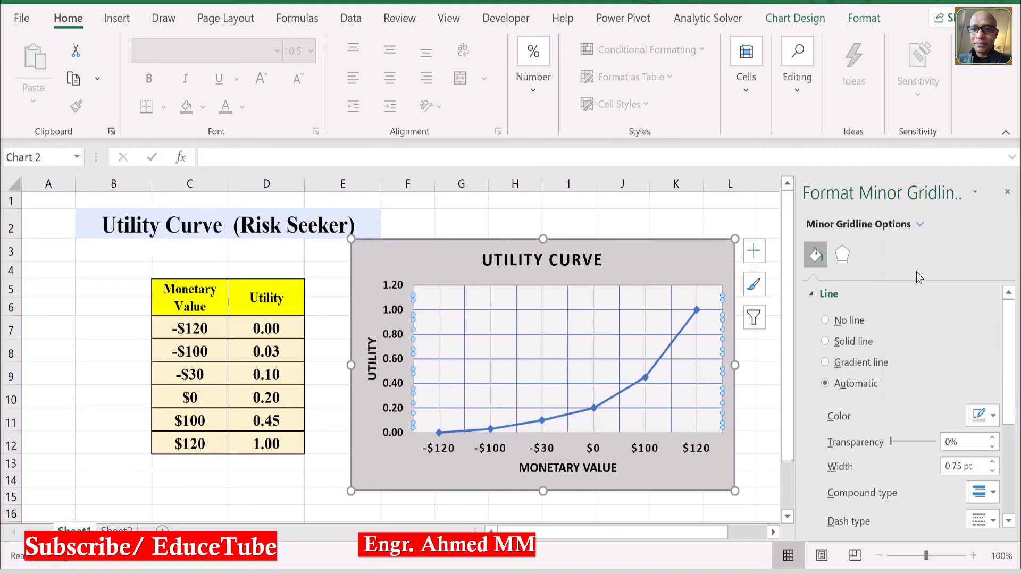
left_click(307, 497)
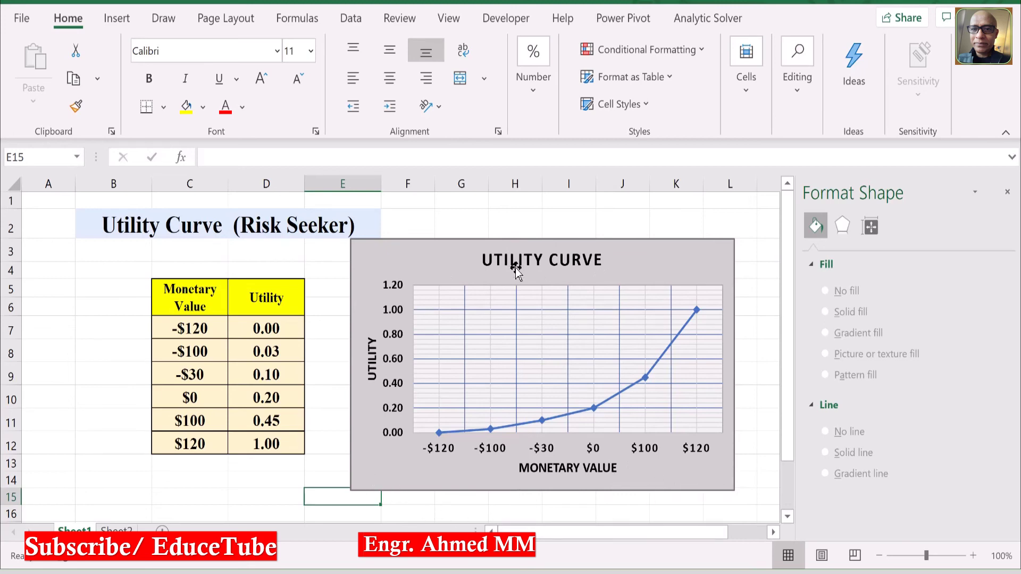
- Apply the second preset shape effect to the chart area for a bevelled look, and close the formatting pane
left_click(685, 253)
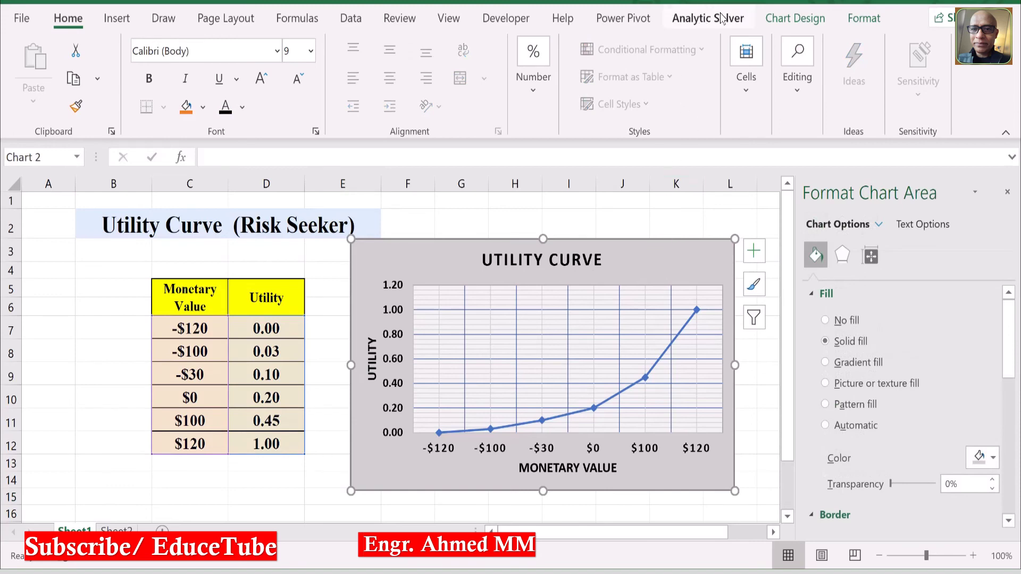
left_click(866, 20)
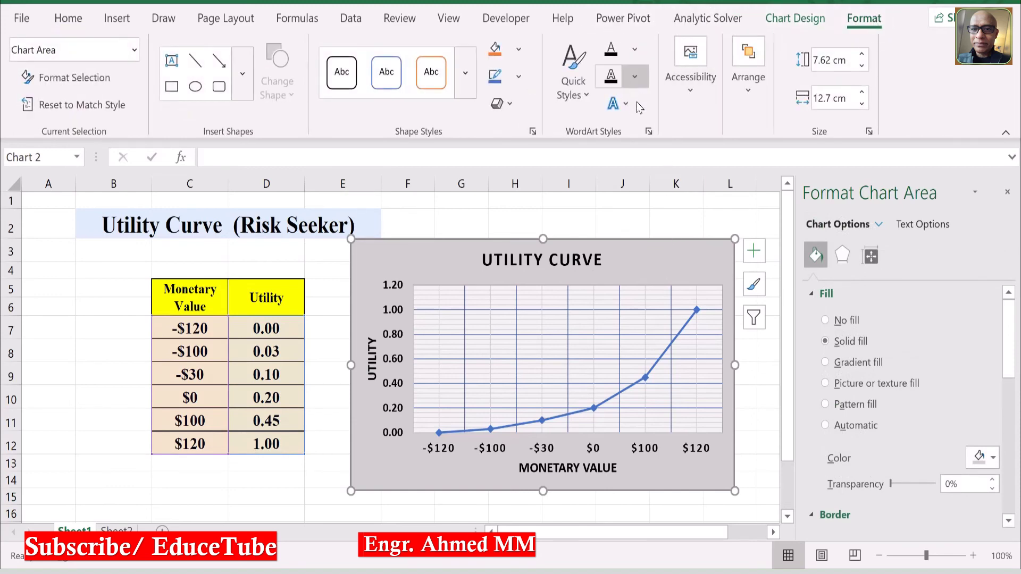
left_click(511, 104)
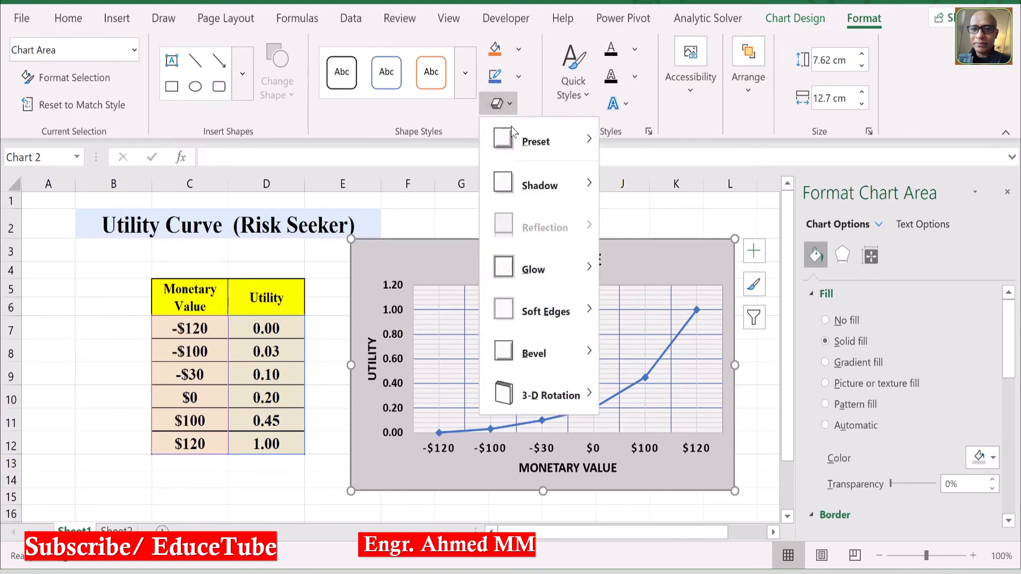
mouse_move(514, 145)
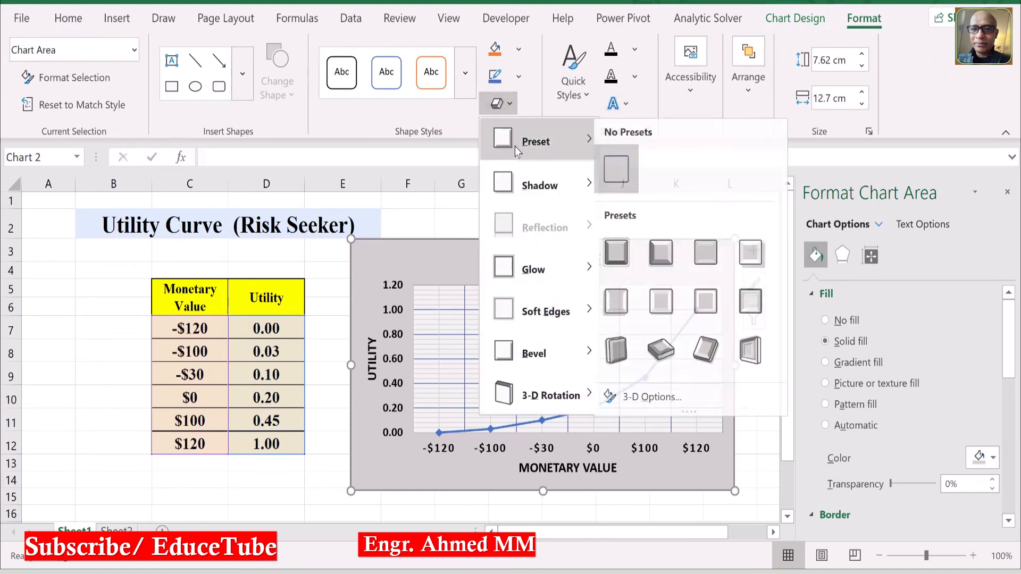
left_click(668, 254)
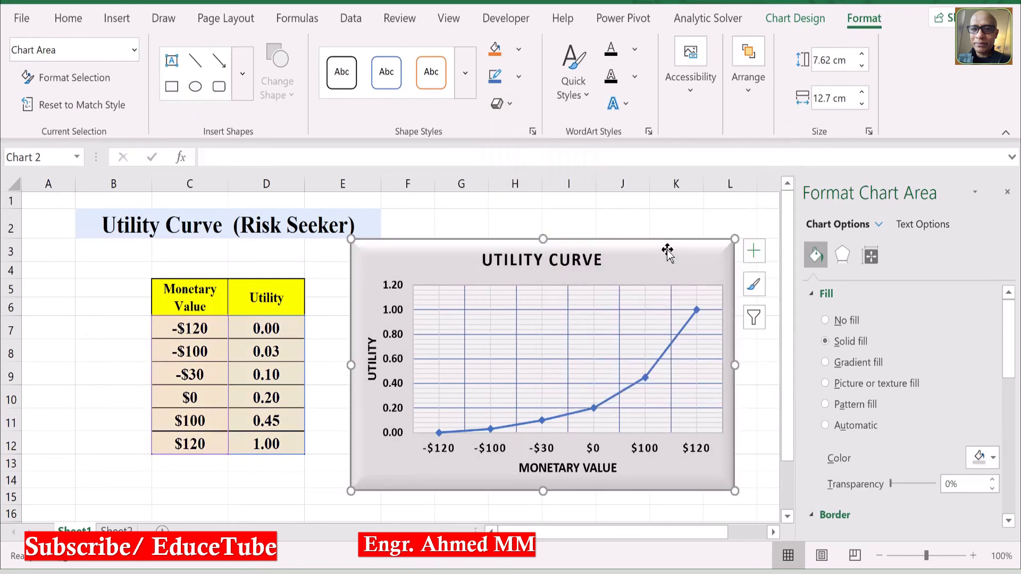
left_click(298, 505)
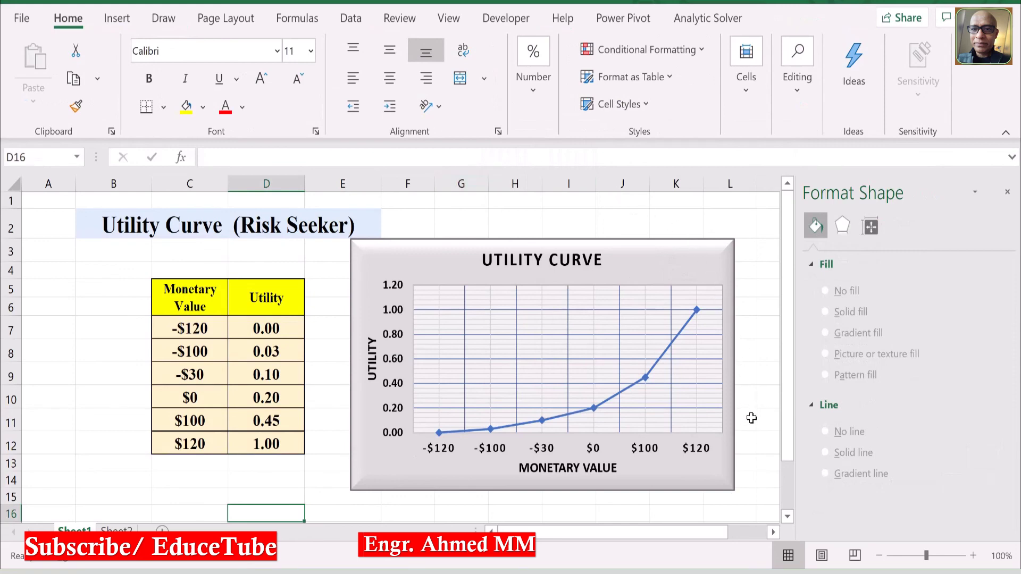
left_click(1007, 191)
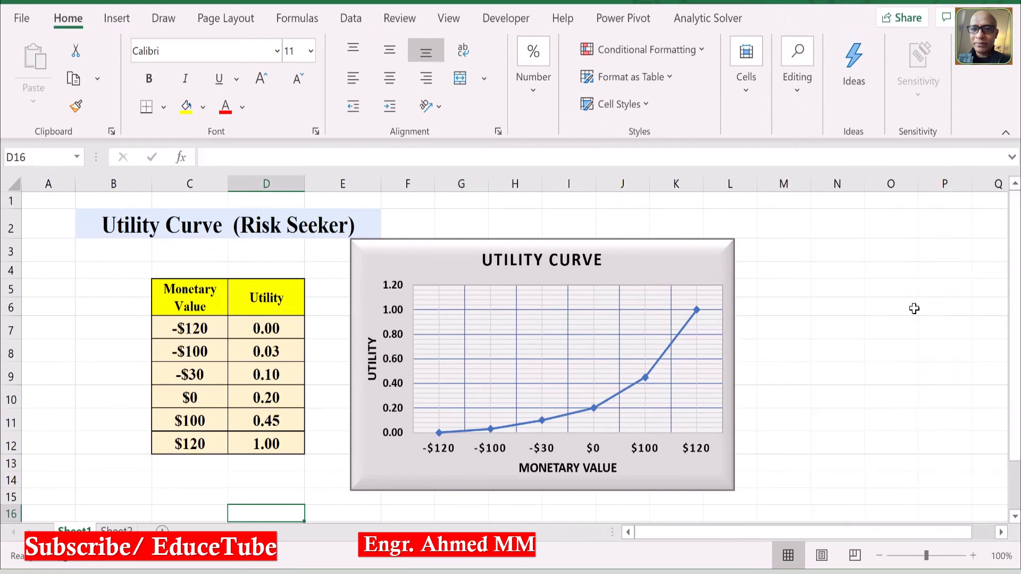